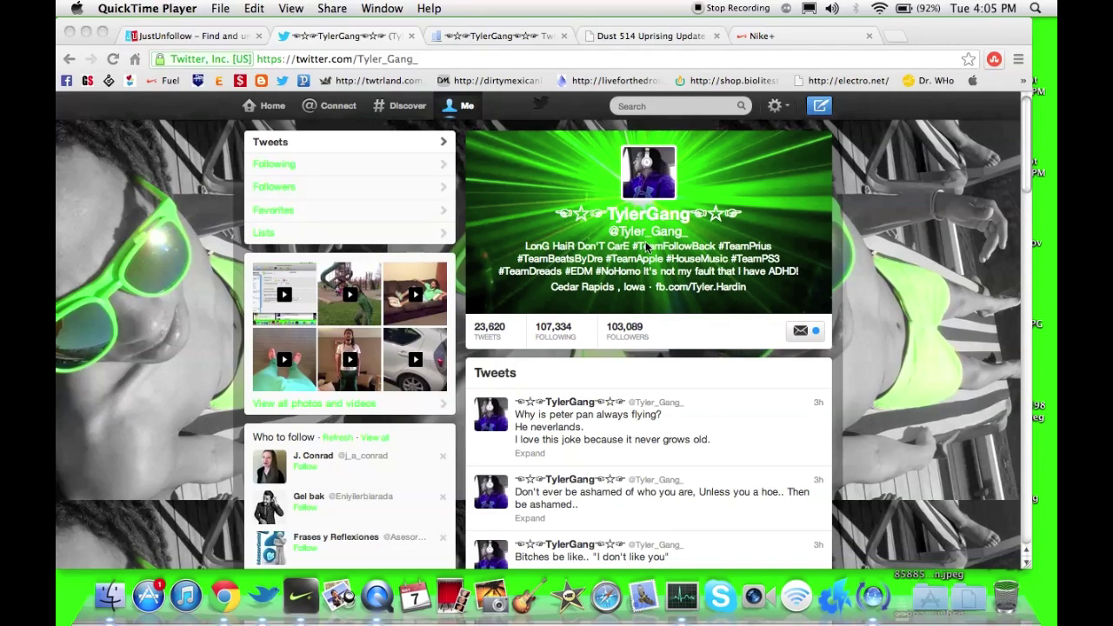
- Bring the browser forward and switch to the Twitter Counter follower stats page
{"action": "scroll", "coordinate": [754, 264], "scroll_direction": "down", "scroll_amount": 2}
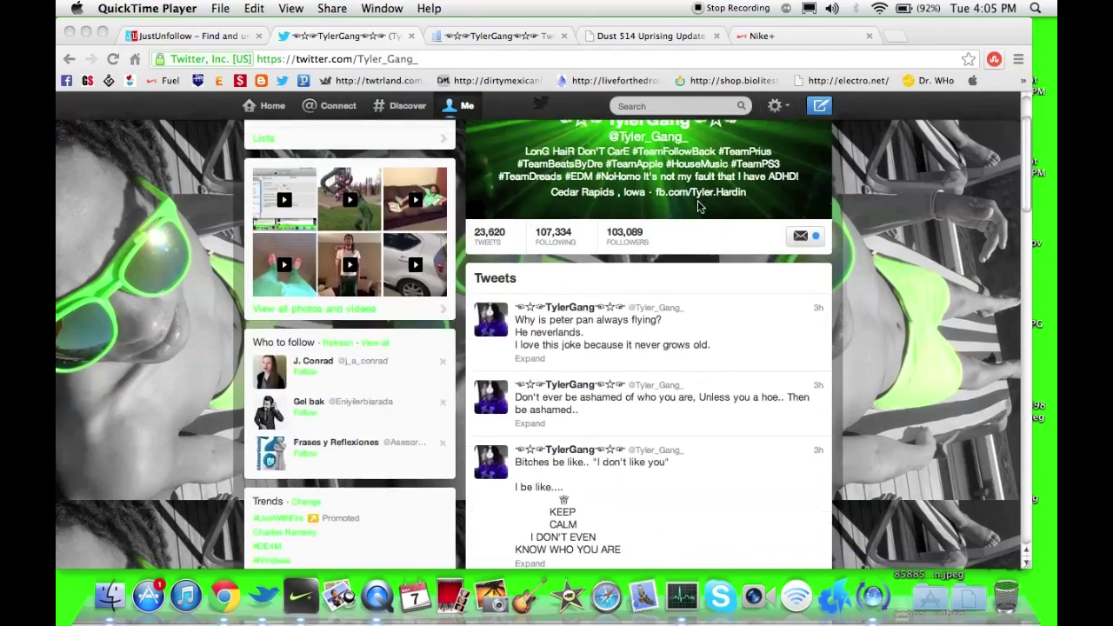
{"action": "scroll", "coordinate": [706, 256], "scroll_direction": "up", "scroll_amount": 2}
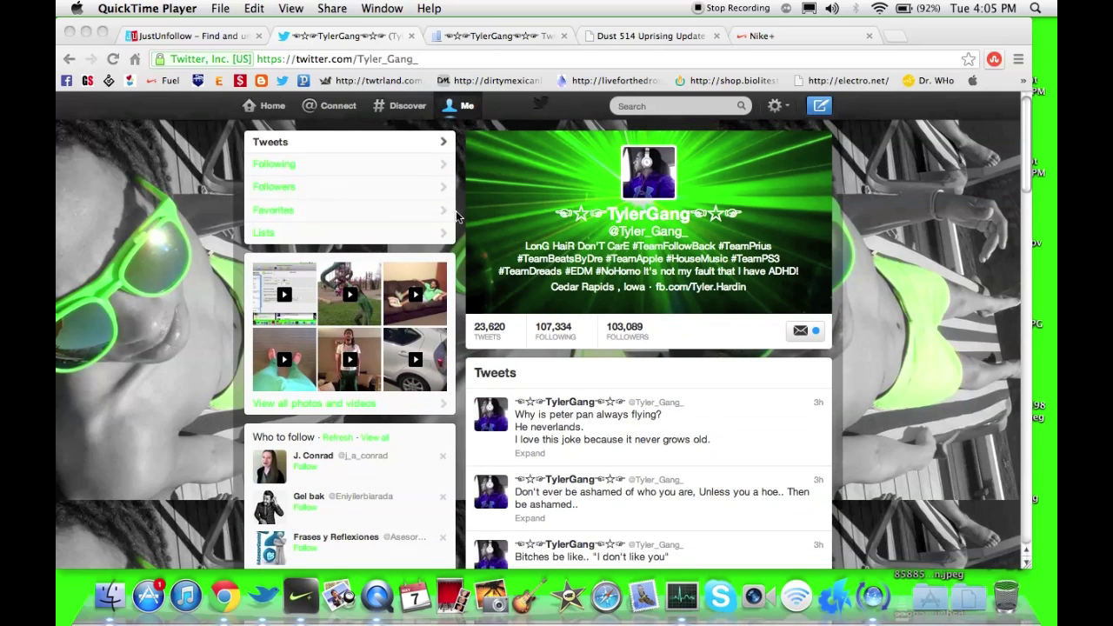
{"action": "scroll", "coordinate": [459, 248], "scroll_direction": "down", "scroll_amount": 3}
{"action": "scroll", "coordinate": [459, 248], "scroll_direction": "up", "scroll_amount": 3}
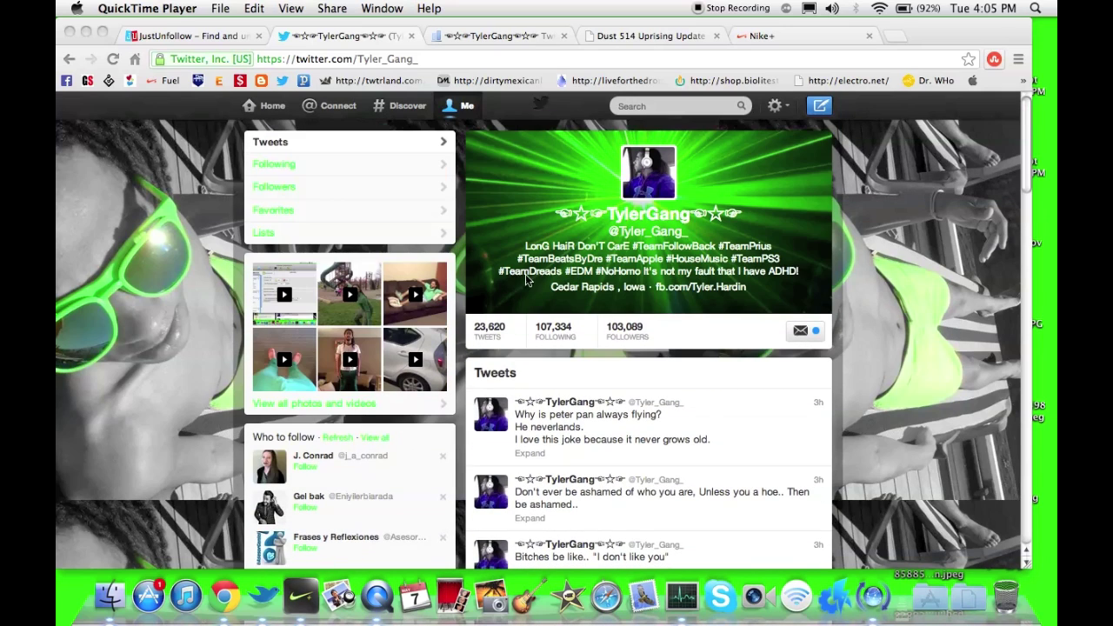
{"action": "left_click", "coordinate": [652, 335]}
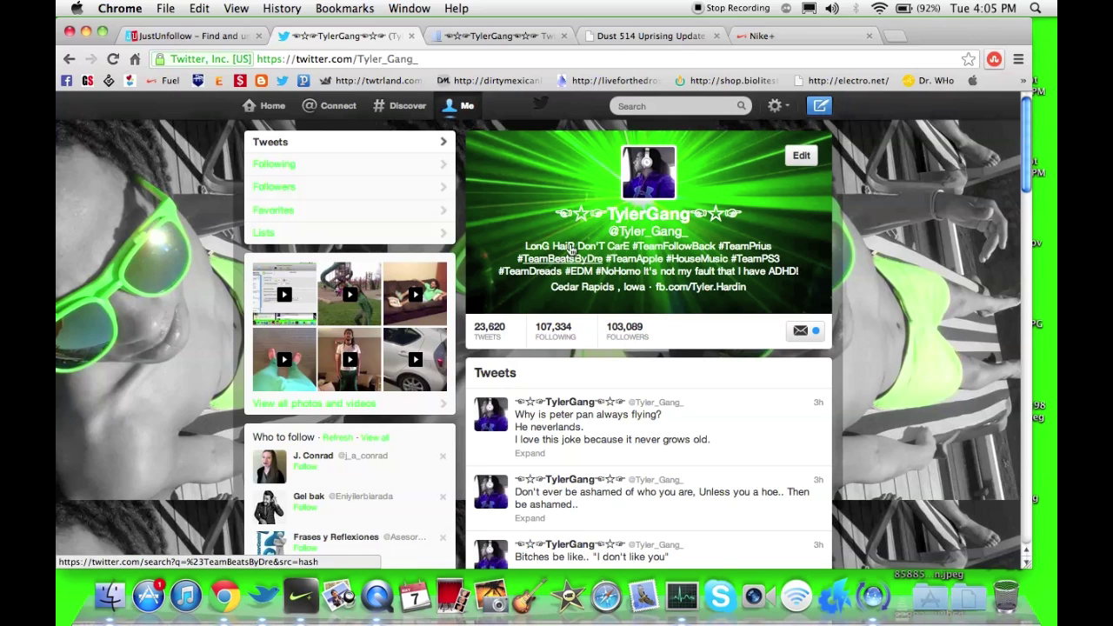
{"action": "left_click", "coordinate": [472, 40]}
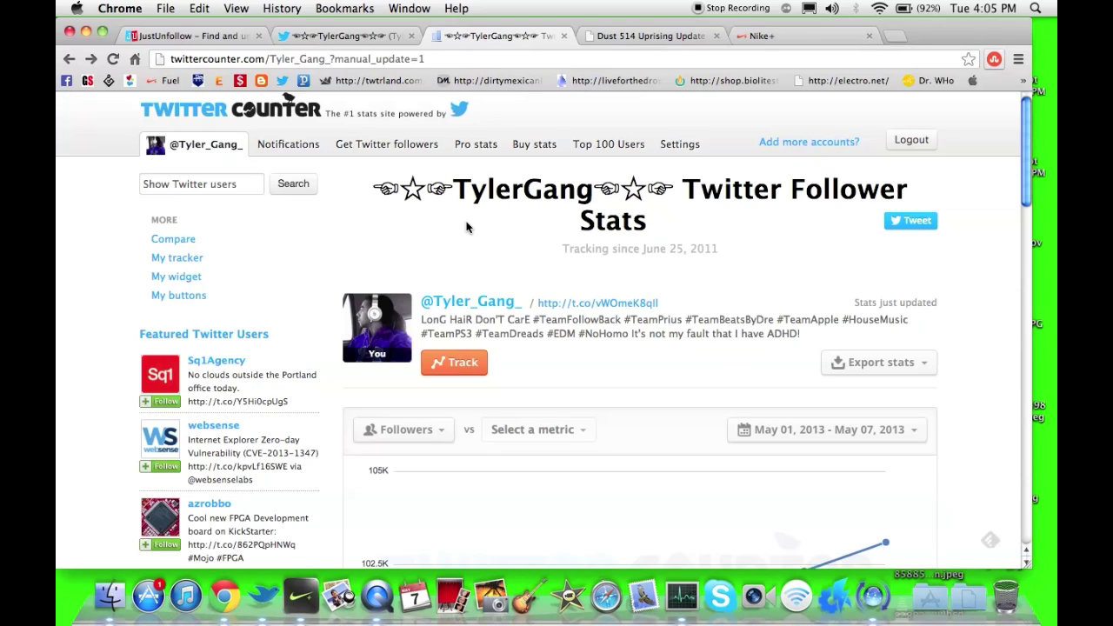
- Review the Twitter Counter follower chart, flipping back and forth with the Twitter profile
{"action": "scroll", "coordinate": [466, 227], "scroll_direction": "down", "scroll_amount": 1}
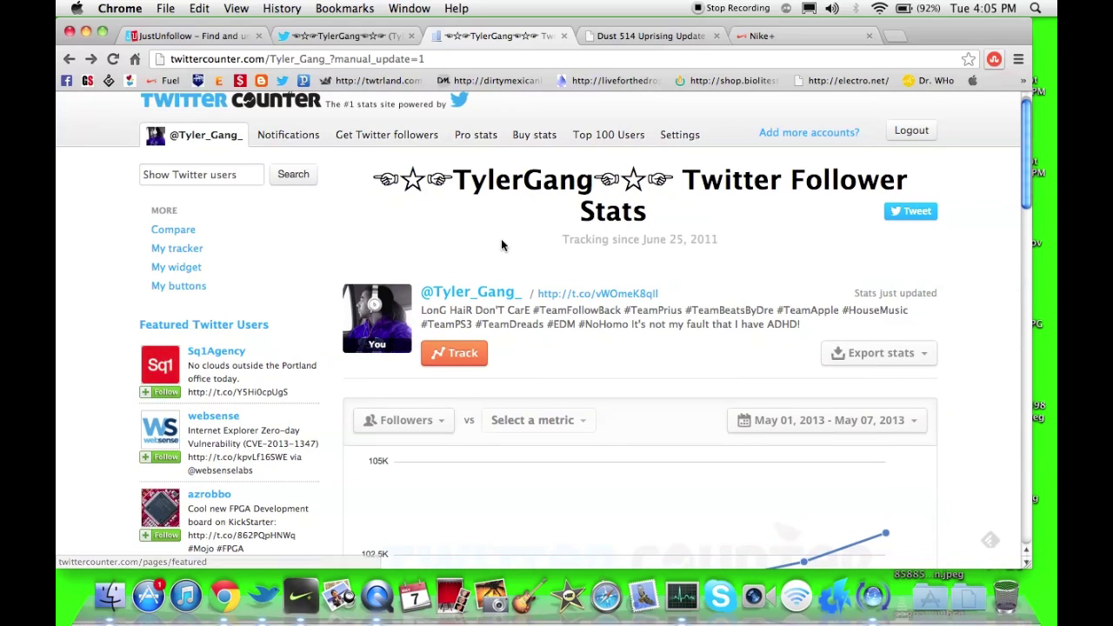
{"action": "scroll", "coordinate": [501, 246], "scroll_direction": "down", "scroll_amount": 1}
{"action": "scroll", "coordinate": [501, 245], "scroll_direction": "down", "scroll_amount": 3}
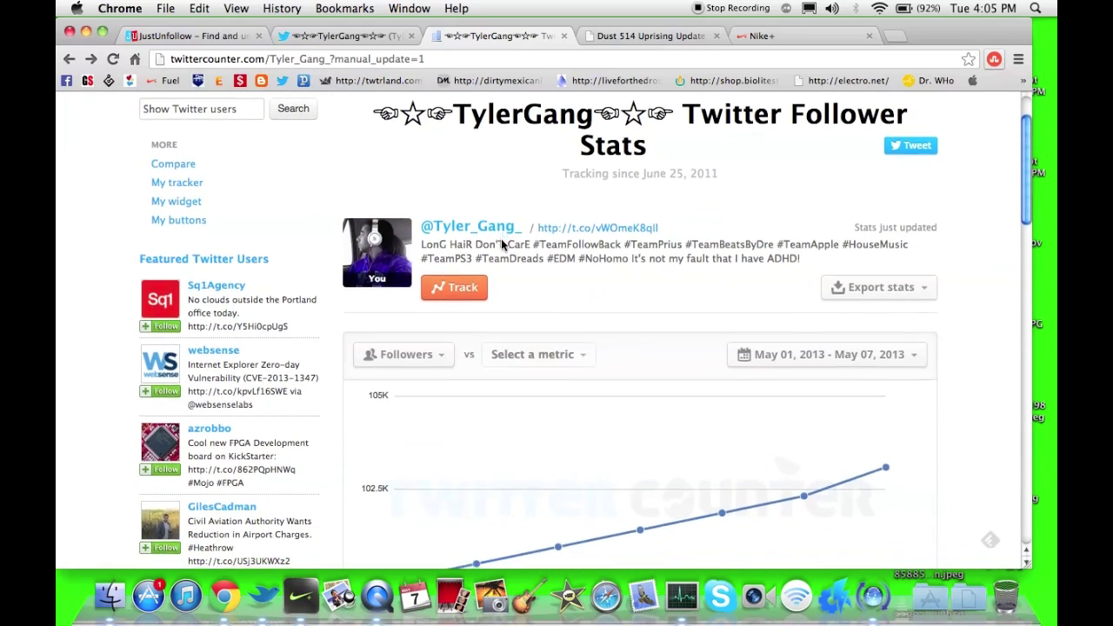
{"action": "scroll", "coordinate": [501, 238], "scroll_direction": "down", "scroll_amount": 2}
{"action": "scroll", "coordinate": [501, 238], "scroll_direction": "down", "scroll_amount": 2}
{"action": "scroll", "coordinate": [565, 256], "scroll_direction": "down", "scroll_amount": 2}
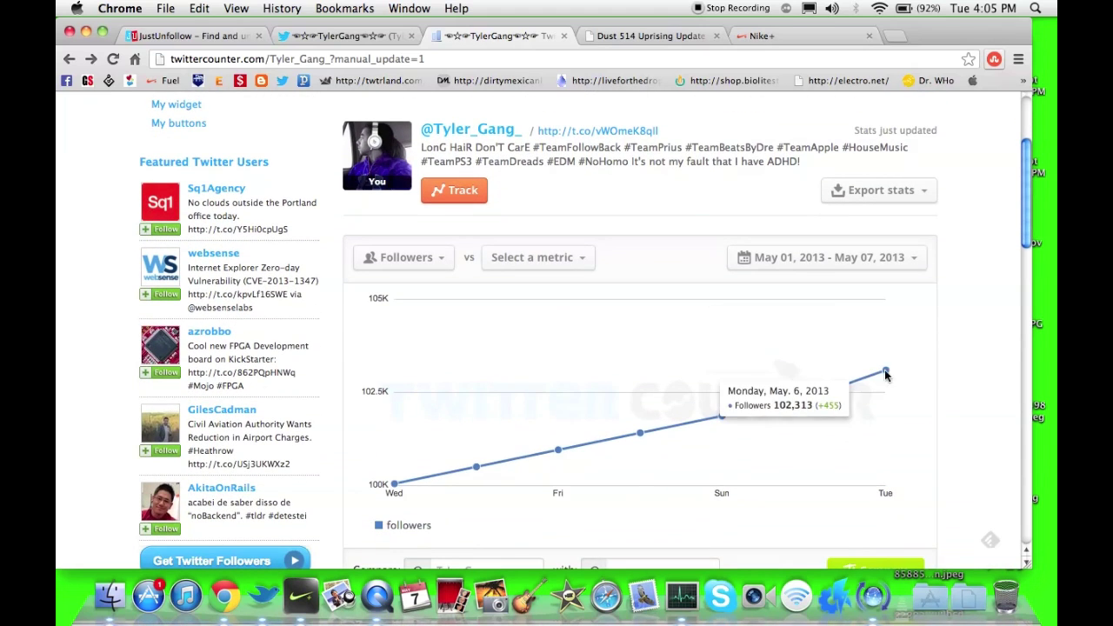
{"action": "mouse_move", "coordinate": [885, 468]}
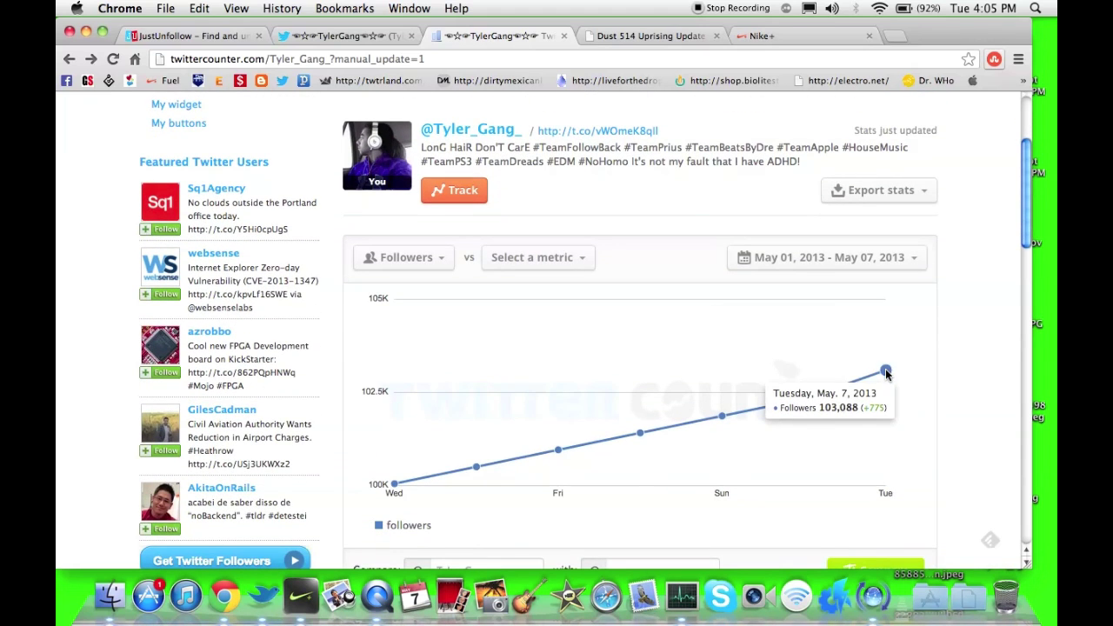
{"action": "left_click", "coordinate": [344, 37]}
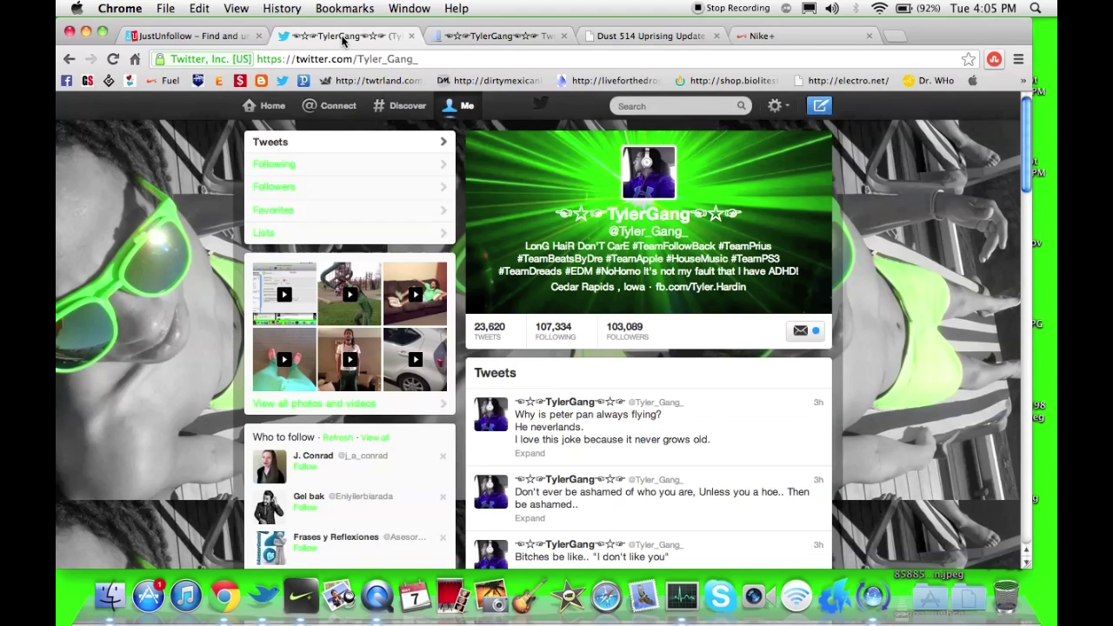
{"action": "left_click", "coordinate": [478, 37]}
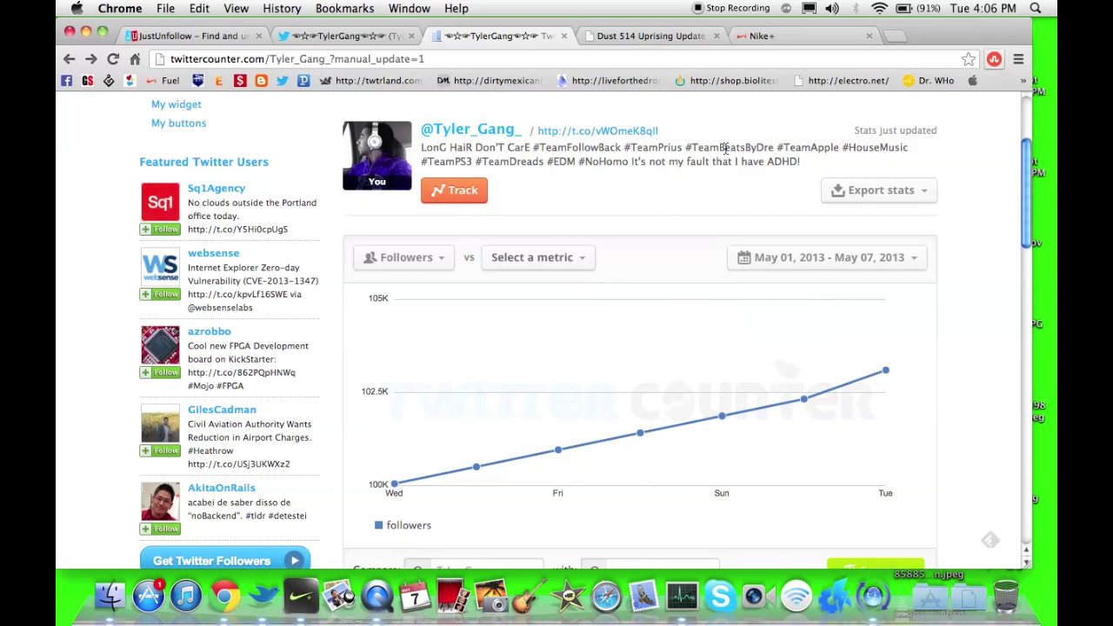
{"action": "left_click", "coordinate": [371, 36]}
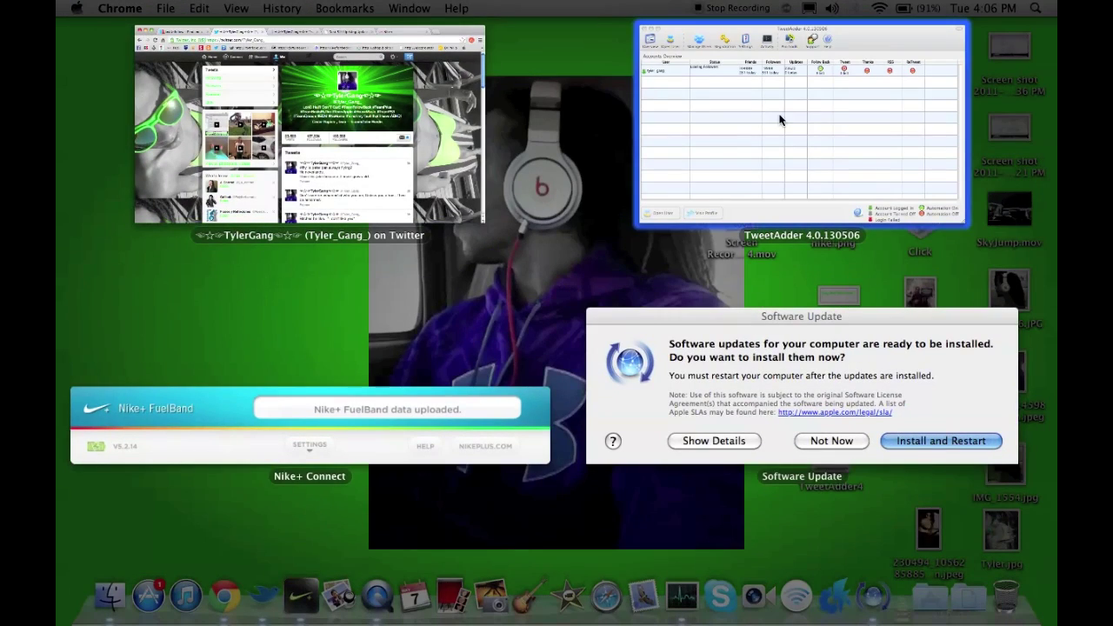
- Bring TweetAdder forward and open the tyler_gang_ account from the overview
{"action": "left_click", "coordinate": [803, 144]}
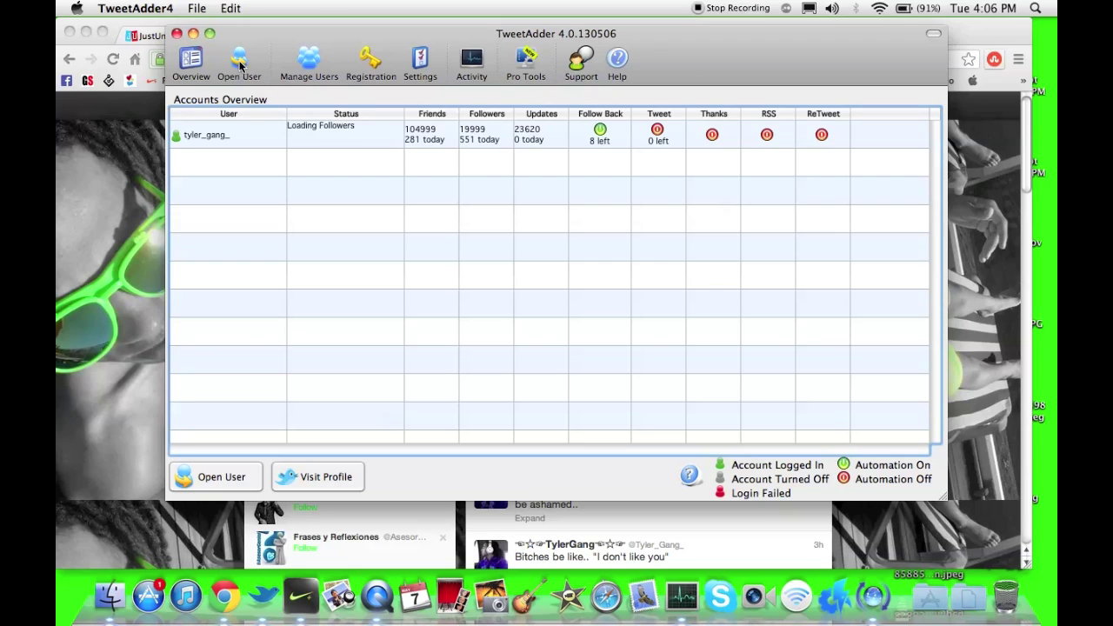
{"action": "left_click_drag", "start_coordinate": [175, 135], "coordinate": [248, 67]}
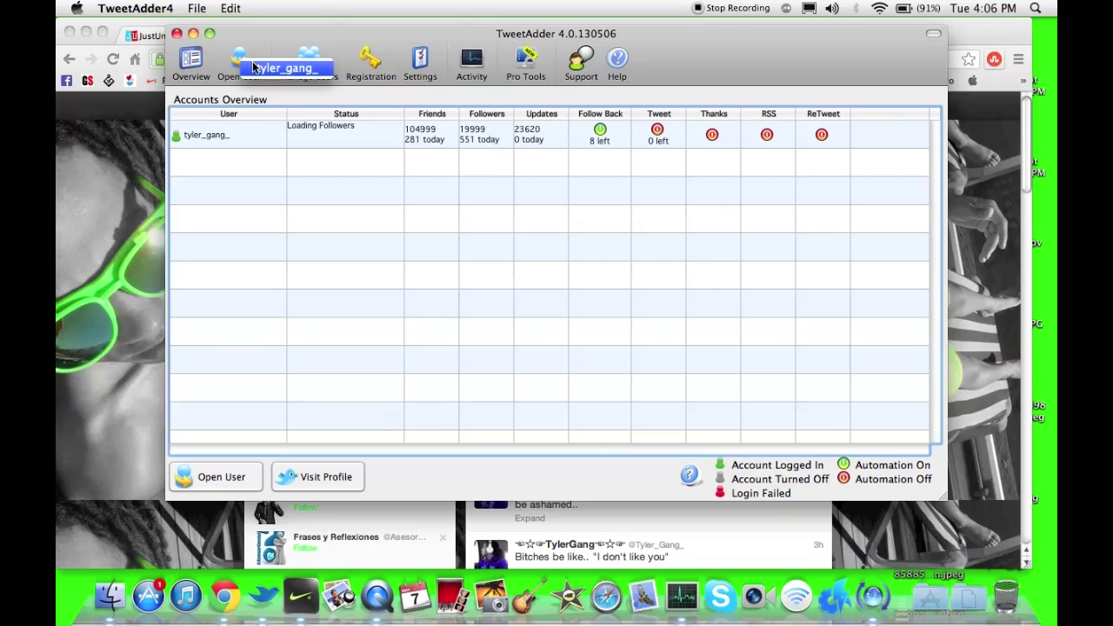
{"action": "left_click_drag", "start_coordinate": [248, 67], "coordinate": [253, 67]}
{"action": "left_click", "coordinate": [253, 67]}
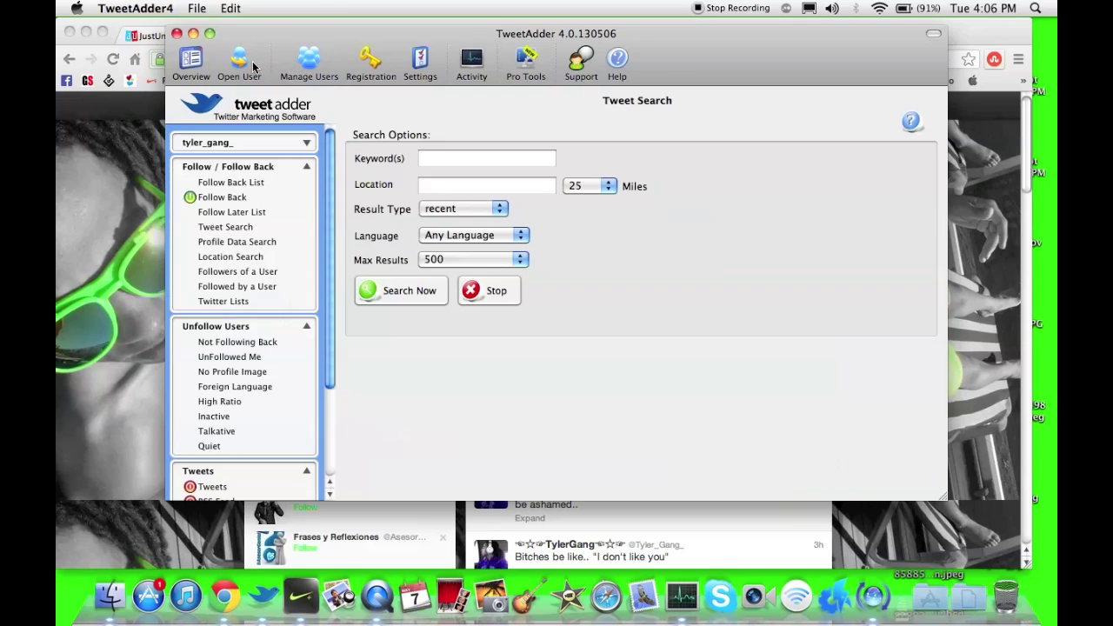
- Run a Profile Data Search requiring at least 10000 followers and 10000 following
{"action": "left_click", "coordinate": [258, 245]}
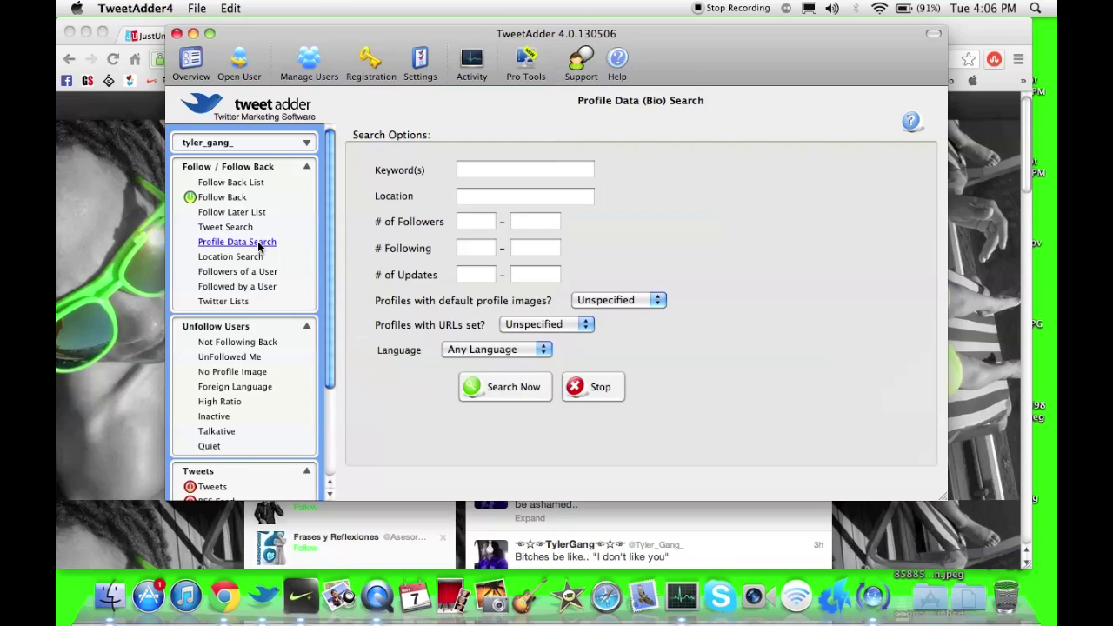
{"action": "left_click", "coordinate": [486, 225]}
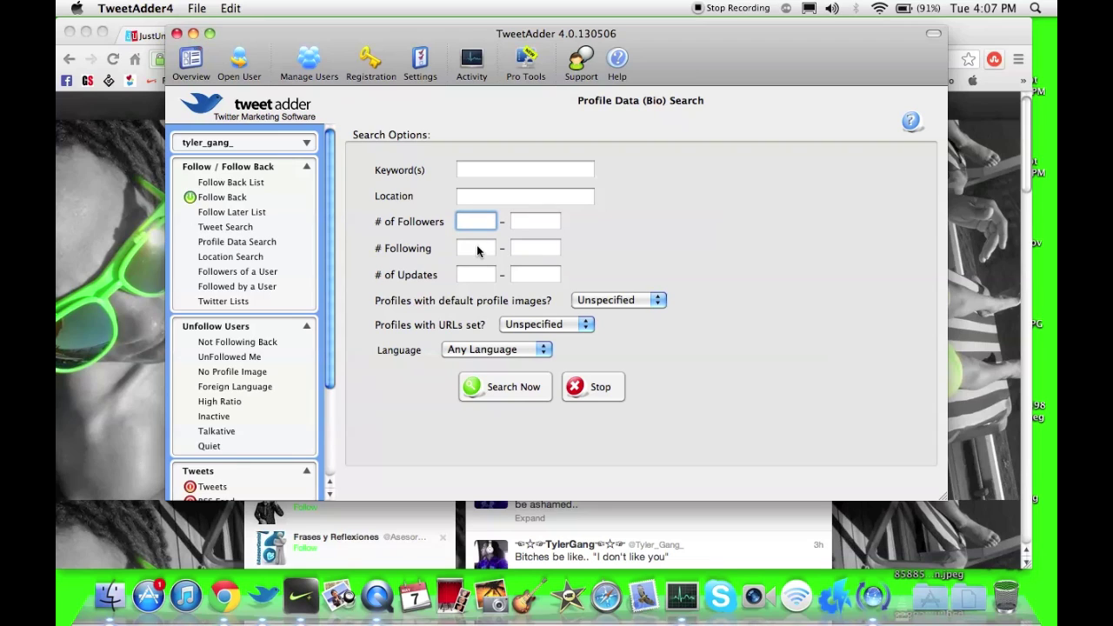
{"action": "type", "text": "10000"}
{"action": "key", "text": "Tab"}
{"action": "key", "text": "Tab"}
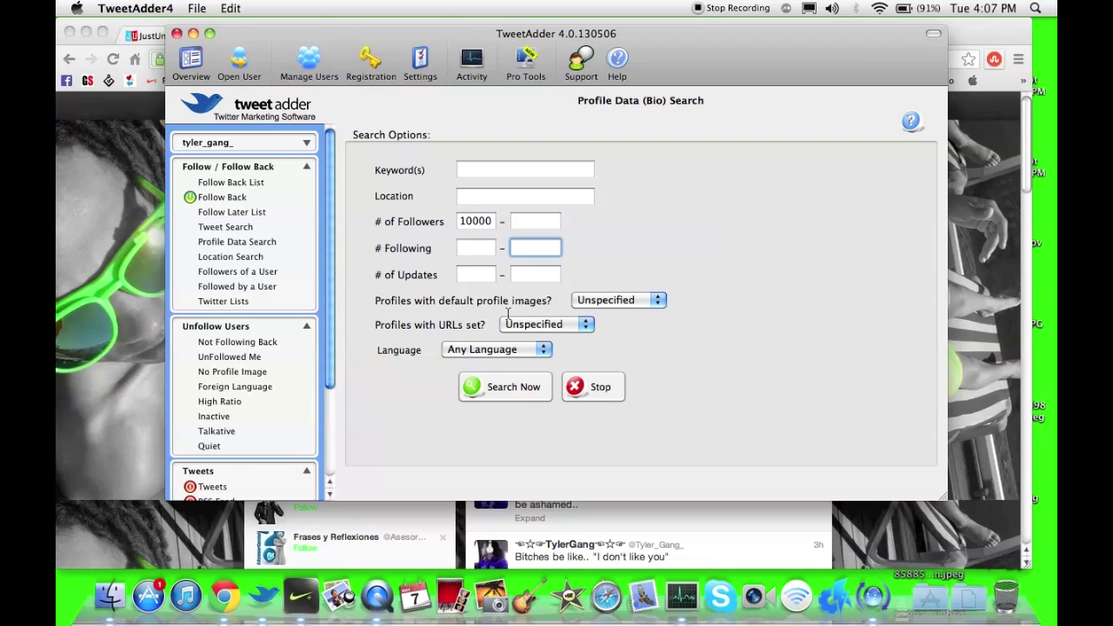
{"action": "key", "text": "shift+Tab"}
{"action": "type", "text": "000"}
{"action": "key", "text": "BackSpace"}
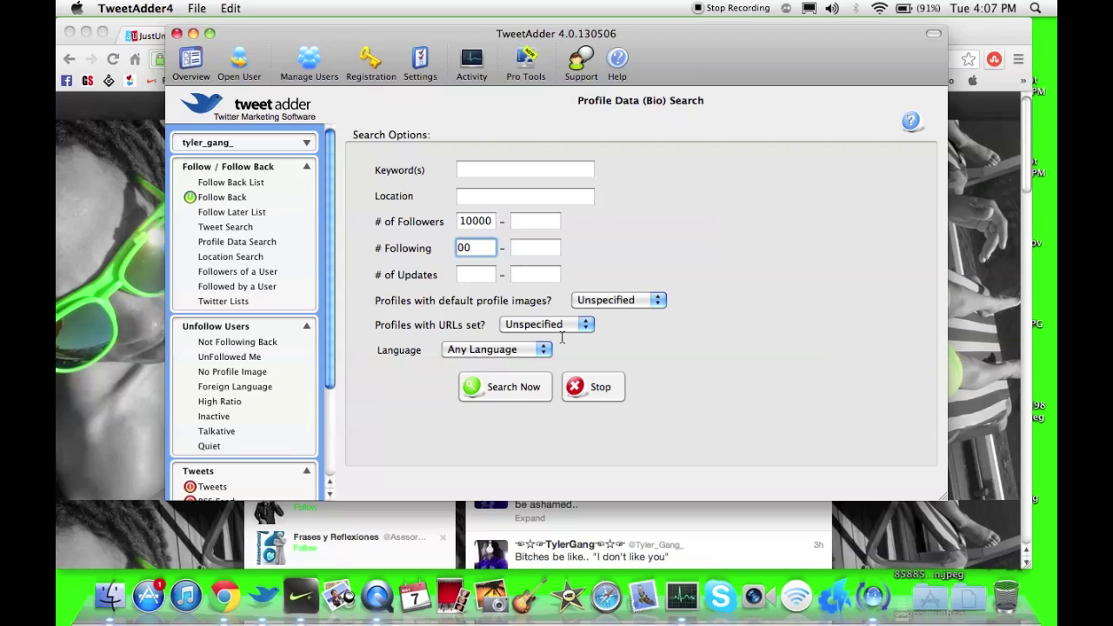
{"action": "type", "text": "100"}
{"action": "left_click", "coordinate": [524, 390]}
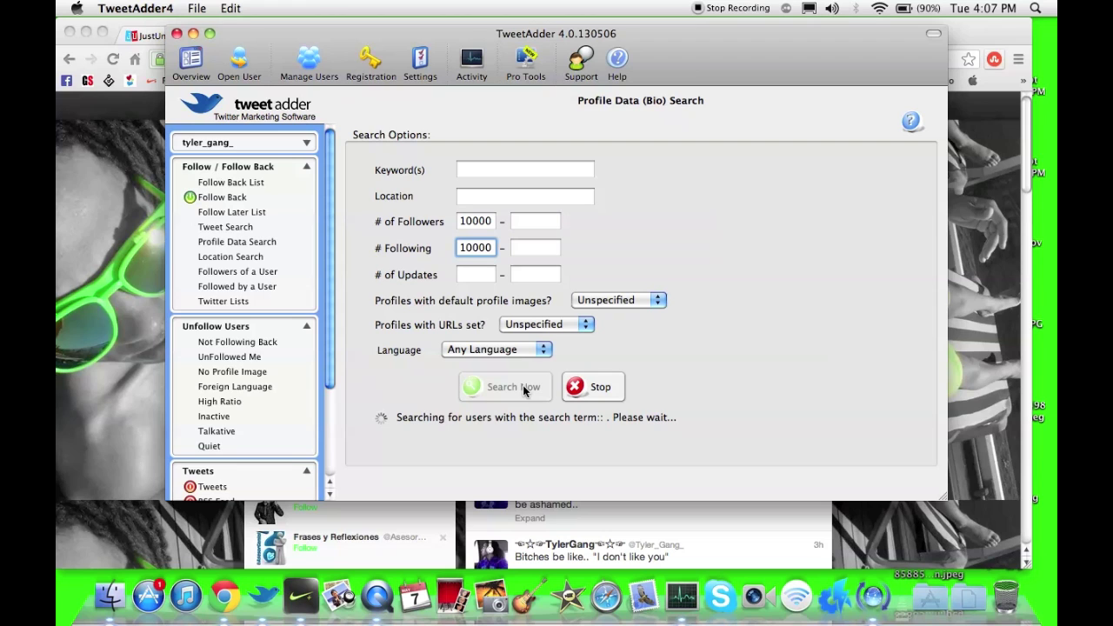
{"action": "left_click", "coordinate": [160, 320]}
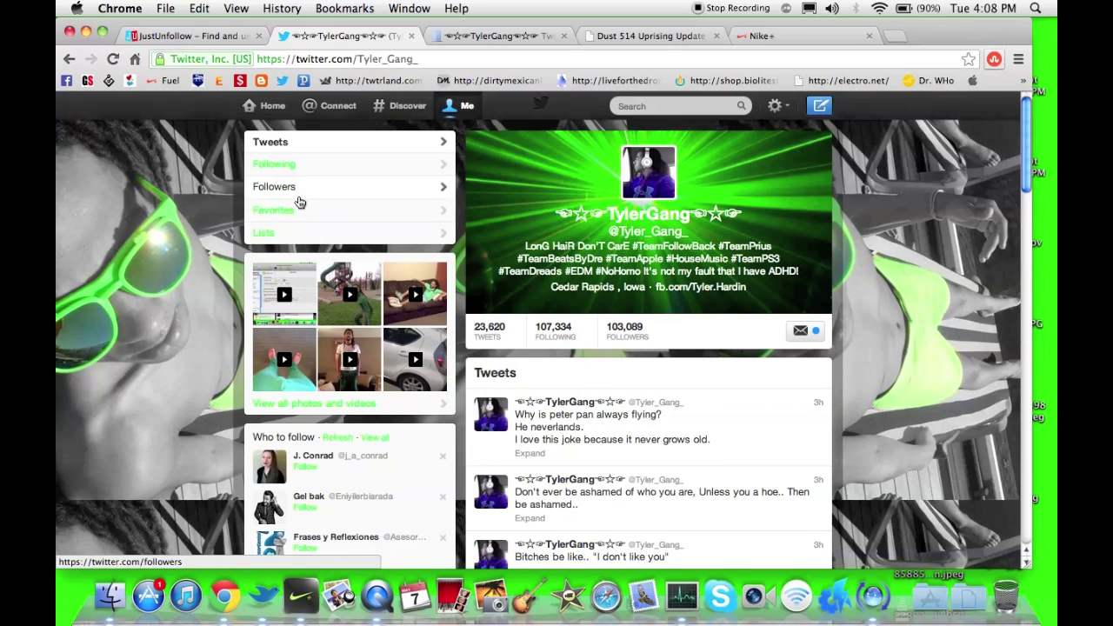
- Return to TweetAdder via Exposé and scroll the 7760 matching profiles
{"action": "key", "text": "F3"}
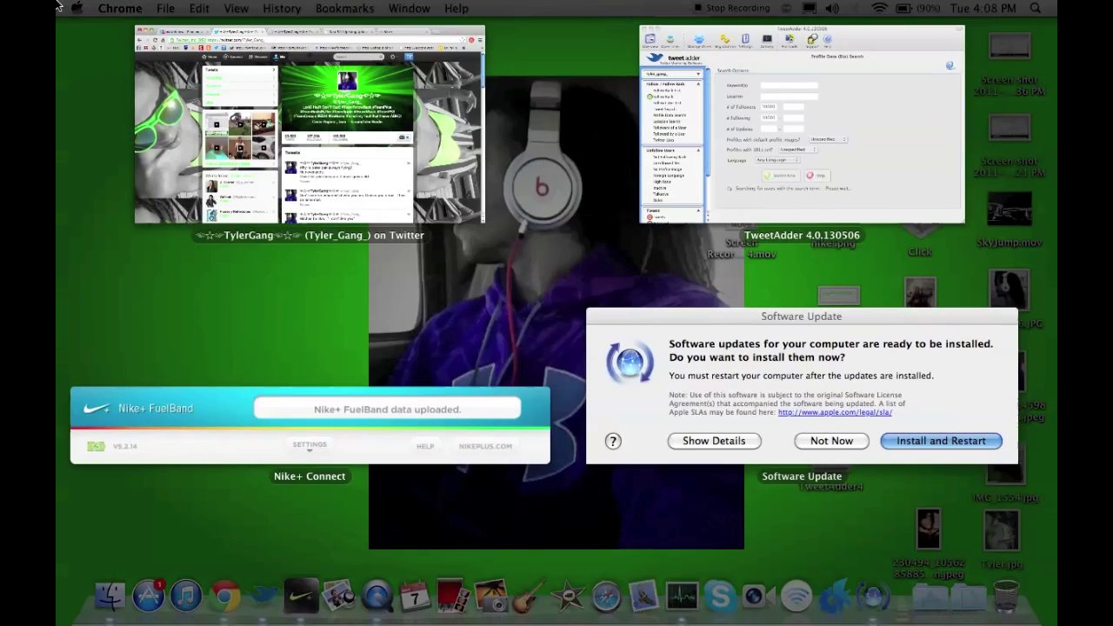
{"action": "left_click", "coordinate": [734, 157]}
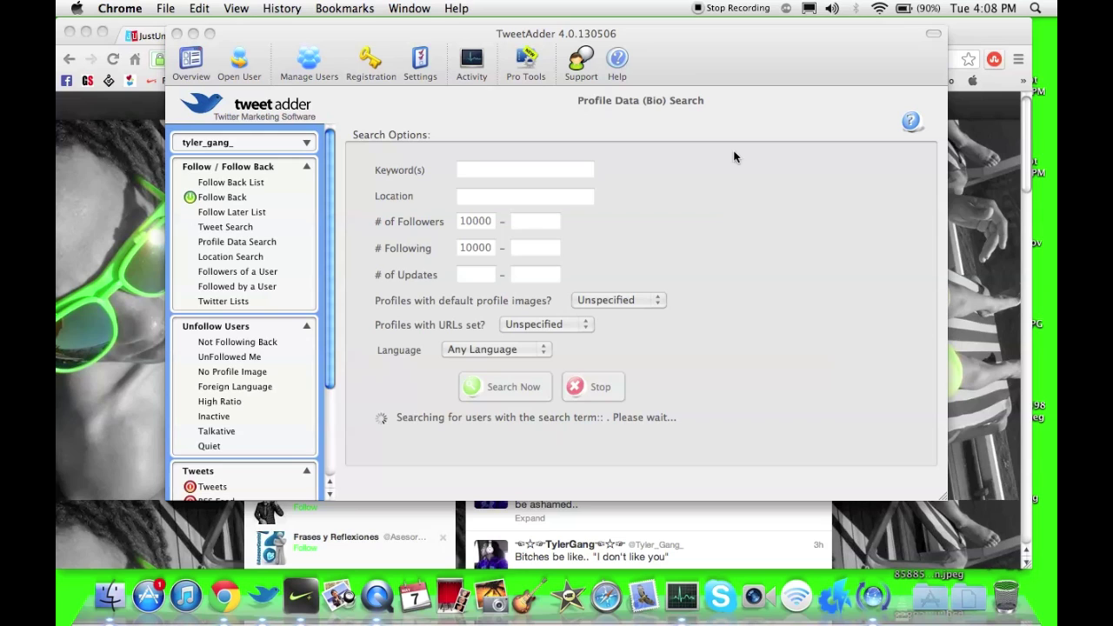
{"action": "left_click", "coordinate": [745, 208]}
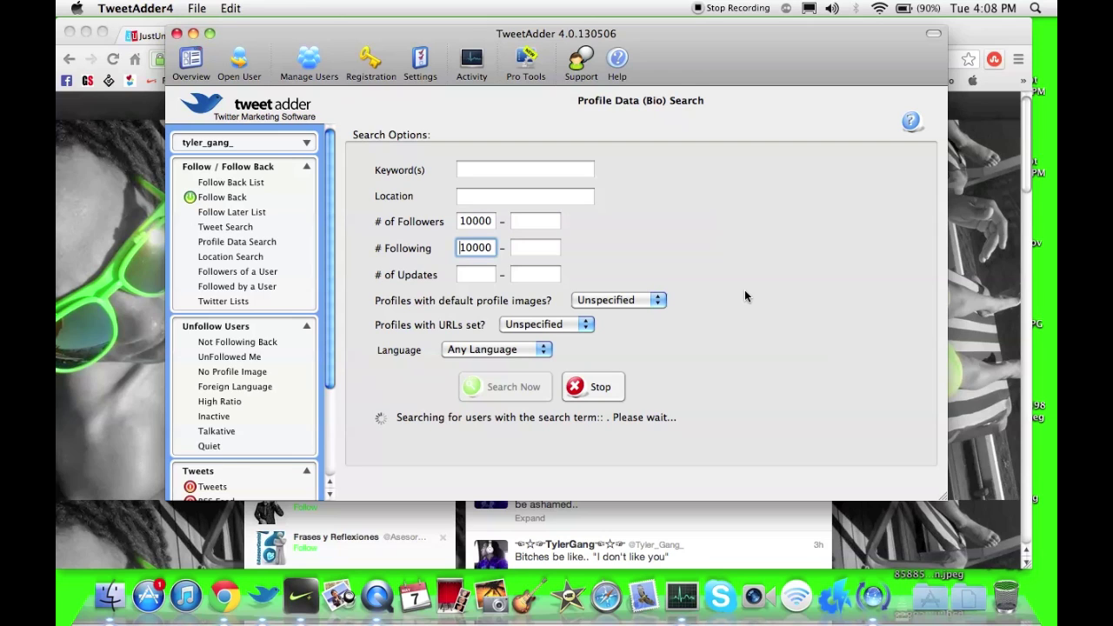
{"action": "scroll", "coordinate": [330, 173], "scroll_direction": "down", "scroll_amount": 5}
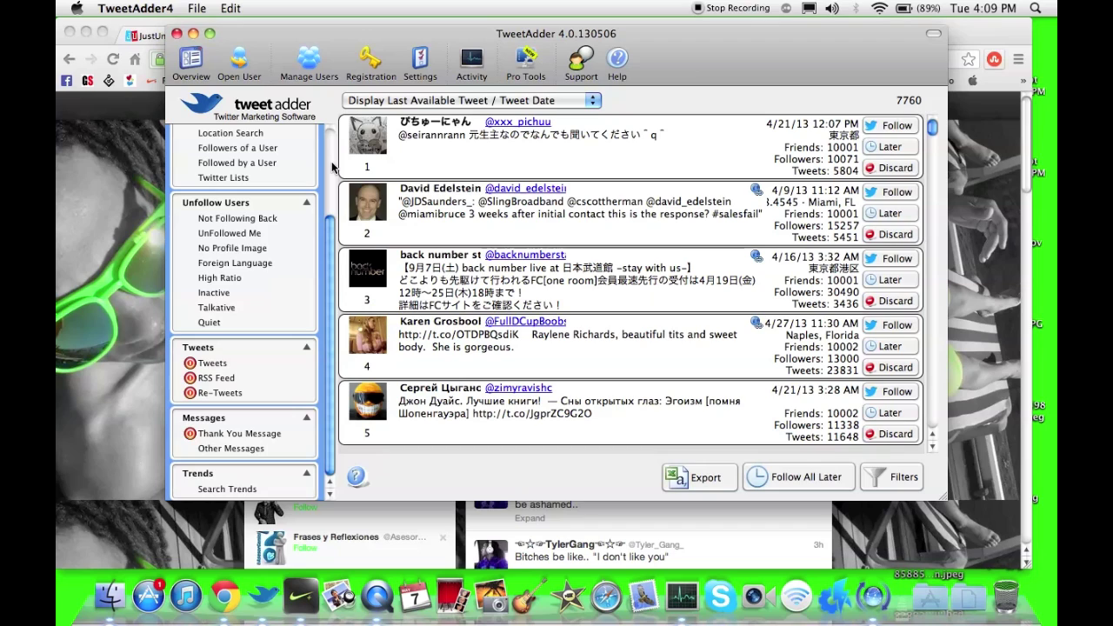
{"action": "left_click", "coordinate": [573, 165]}
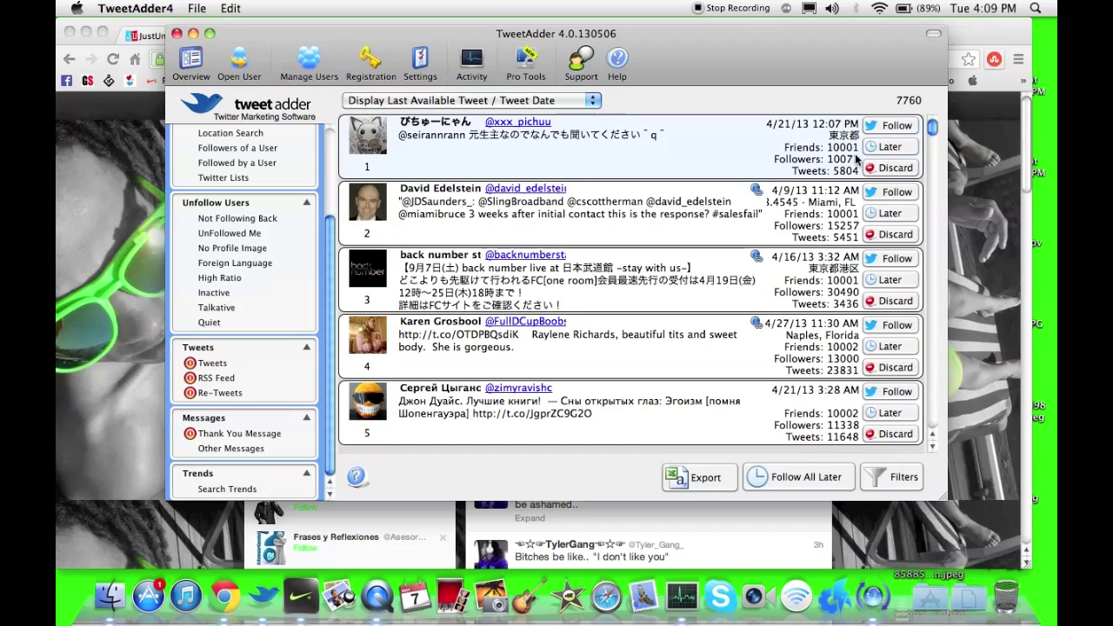
{"action": "left_click", "coordinate": [850, 296]}
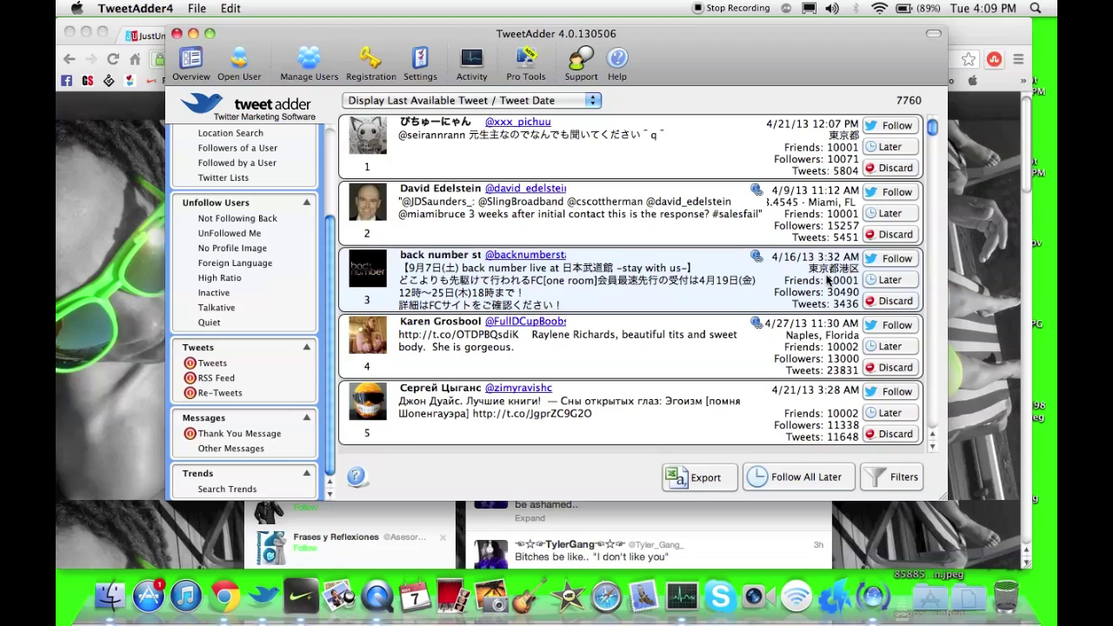
{"action": "left_click", "coordinate": [842, 245]}
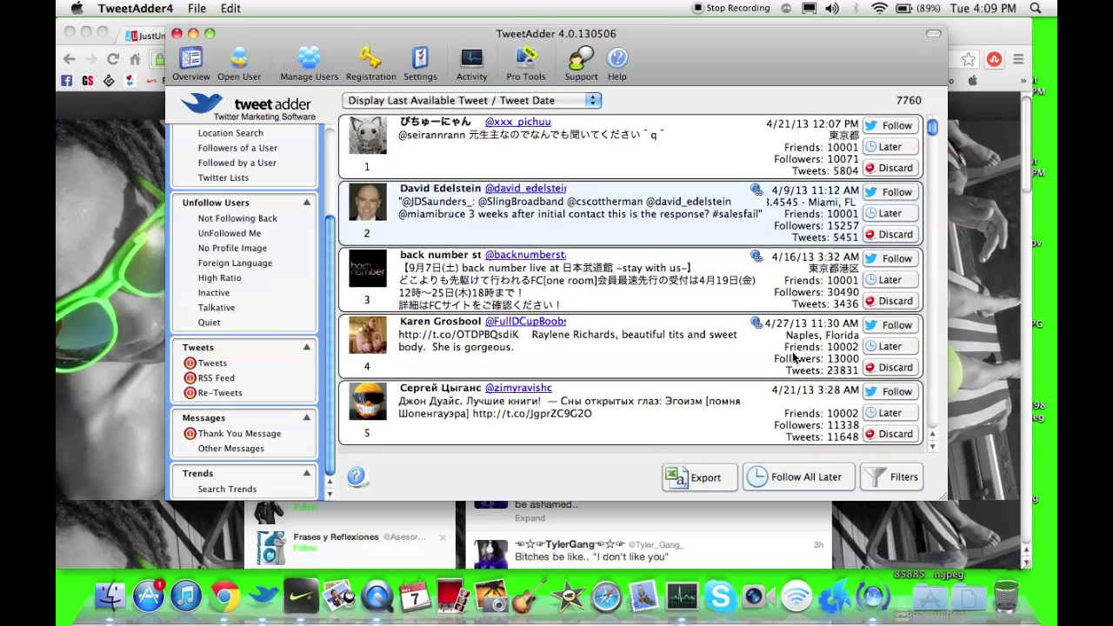
{"action": "scroll", "coordinate": [787, 361], "scroll_direction": "down", "scroll_amount": 1}
{"action": "scroll", "coordinate": [740, 373], "scroll_direction": "down", "scroll_amount": 1}
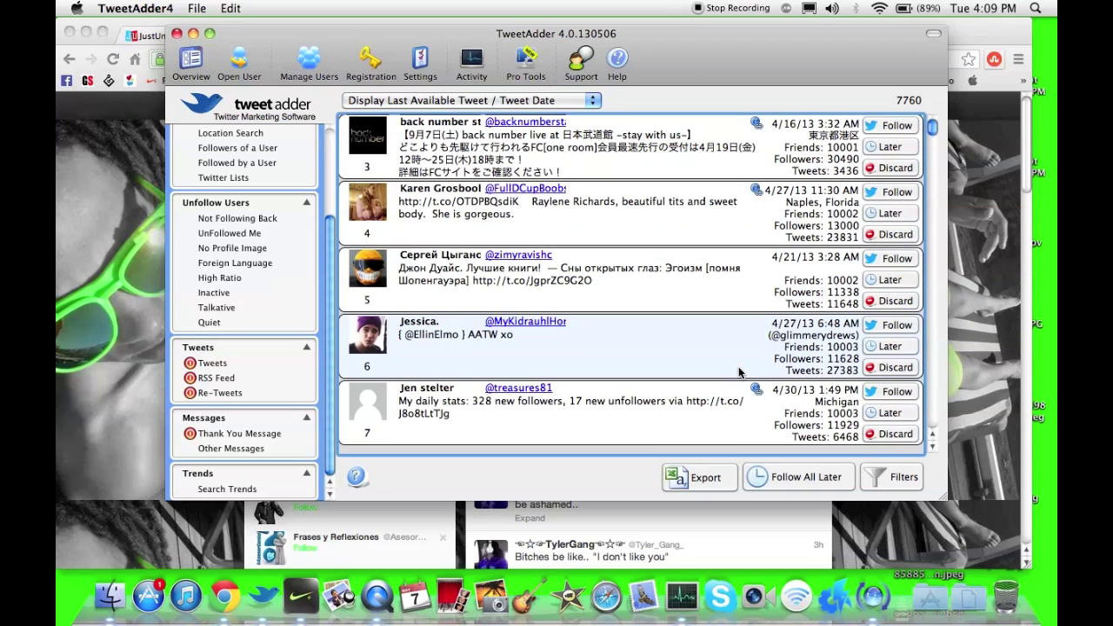
- Filter results to Followers < Friends, ordered by Followers, leaving 1252 profiles
{"action": "left_click", "coordinate": [884, 476]}
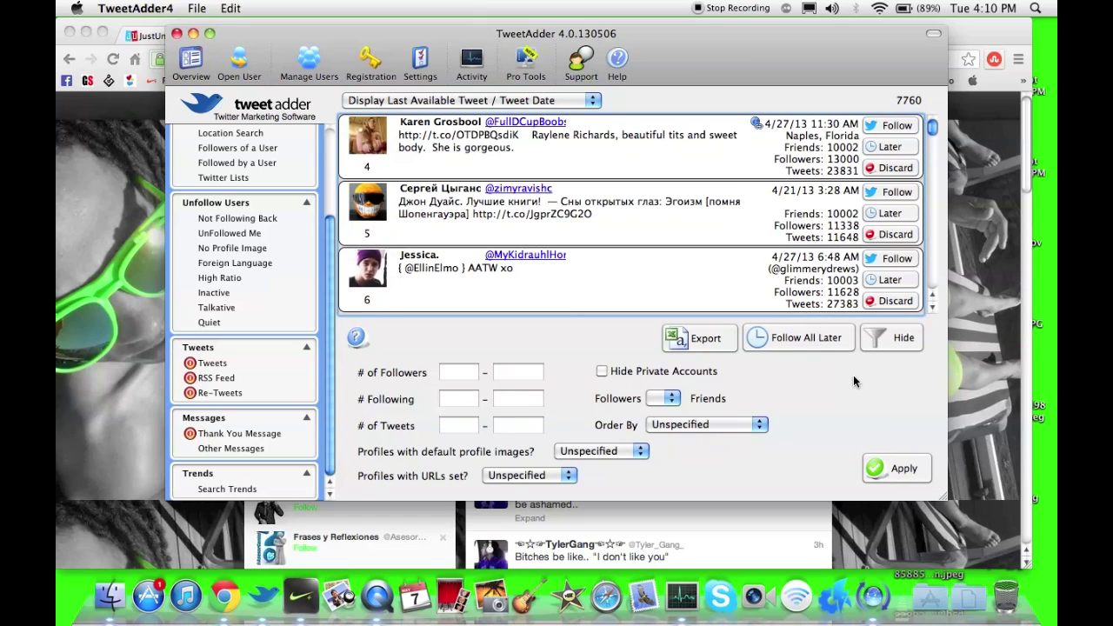
{"action": "left_click", "coordinate": [667, 399]}
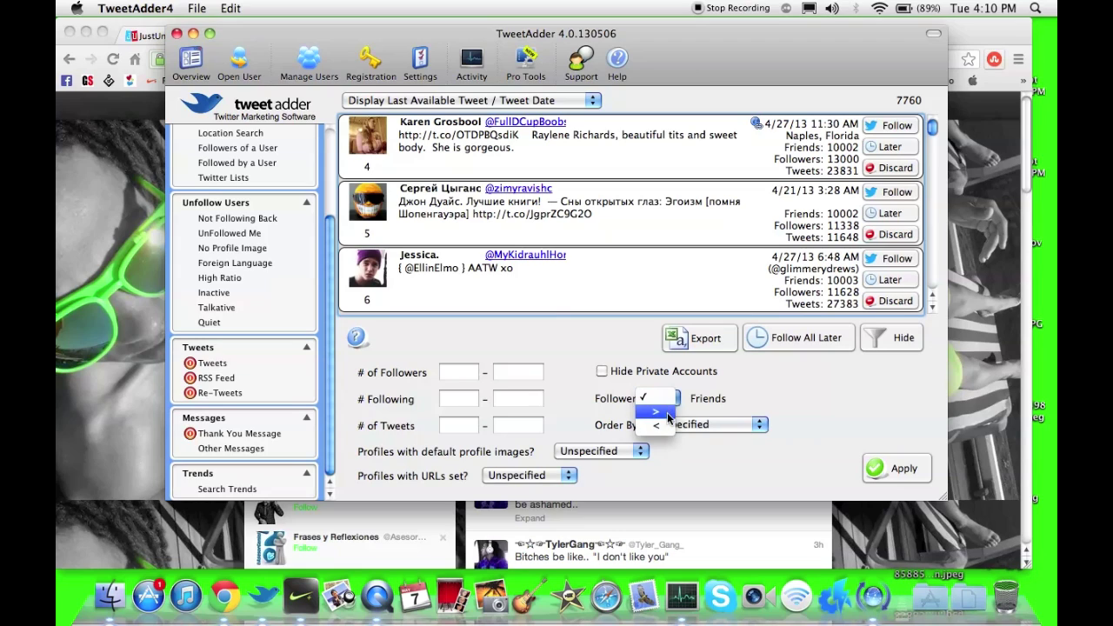
{"action": "left_click", "coordinate": [668, 426]}
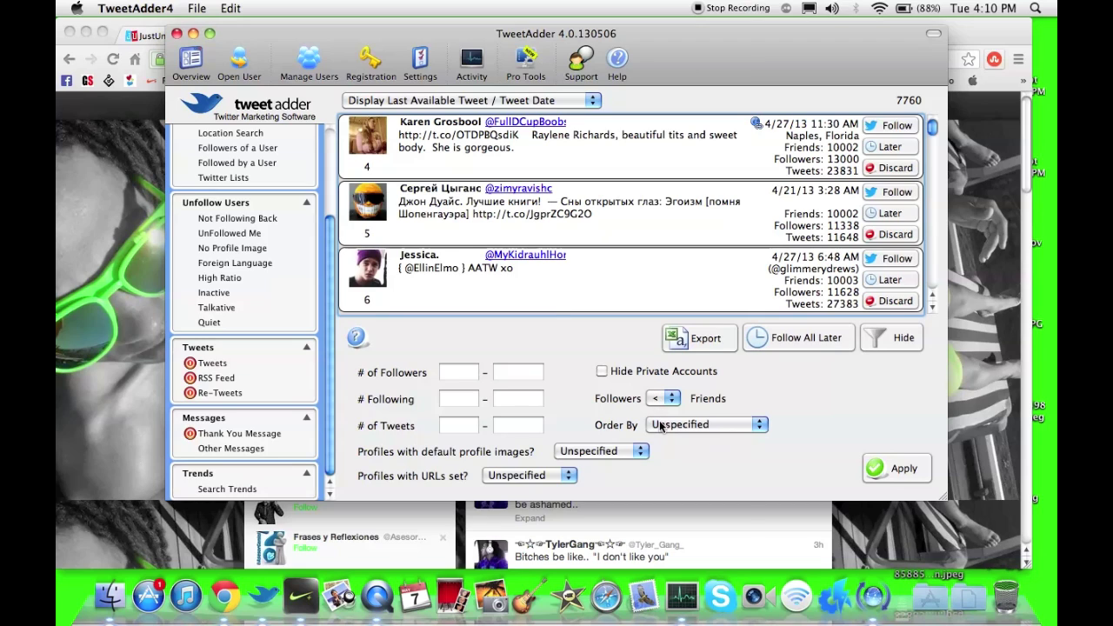
{"action": "left_click", "coordinate": [666, 425]}
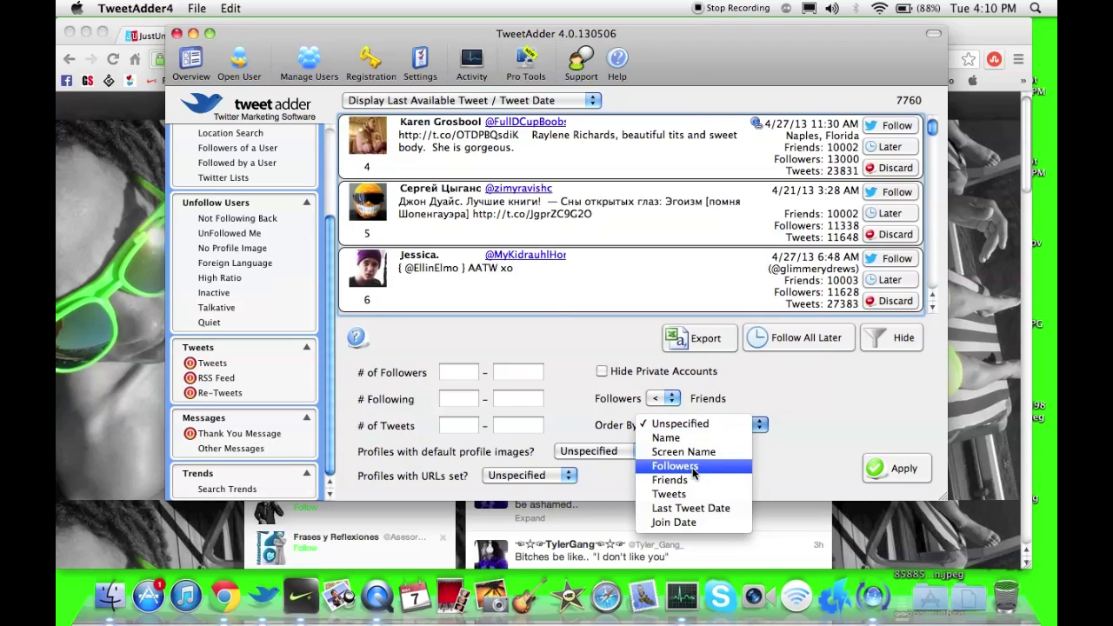
{"action": "left_click", "coordinate": [675, 466]}
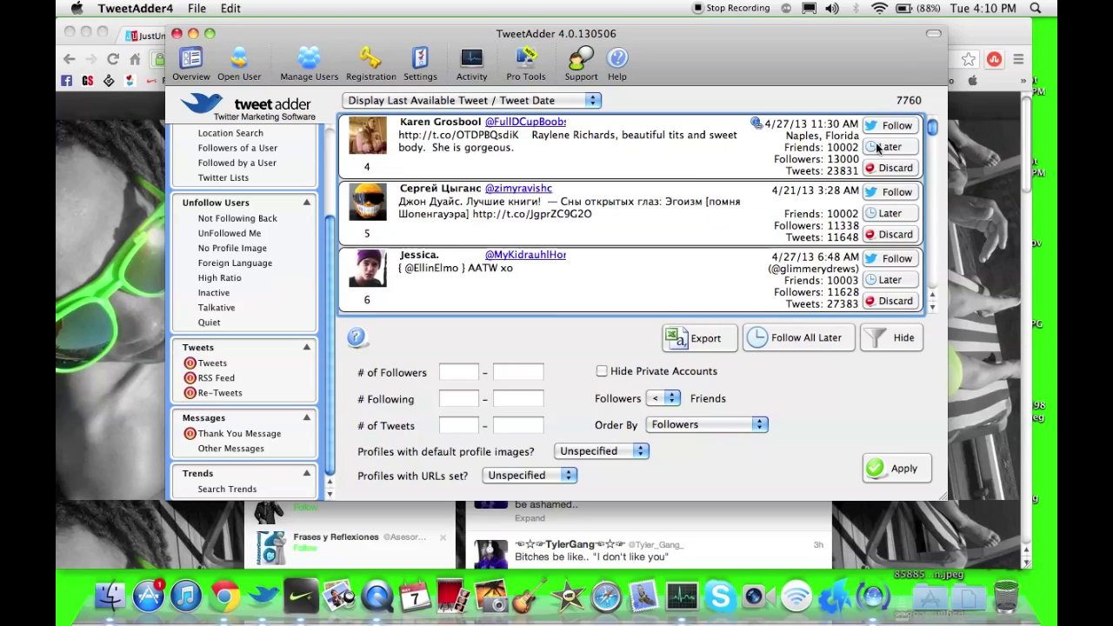
{"action": "left_click", "coordinate": [880, 472]}
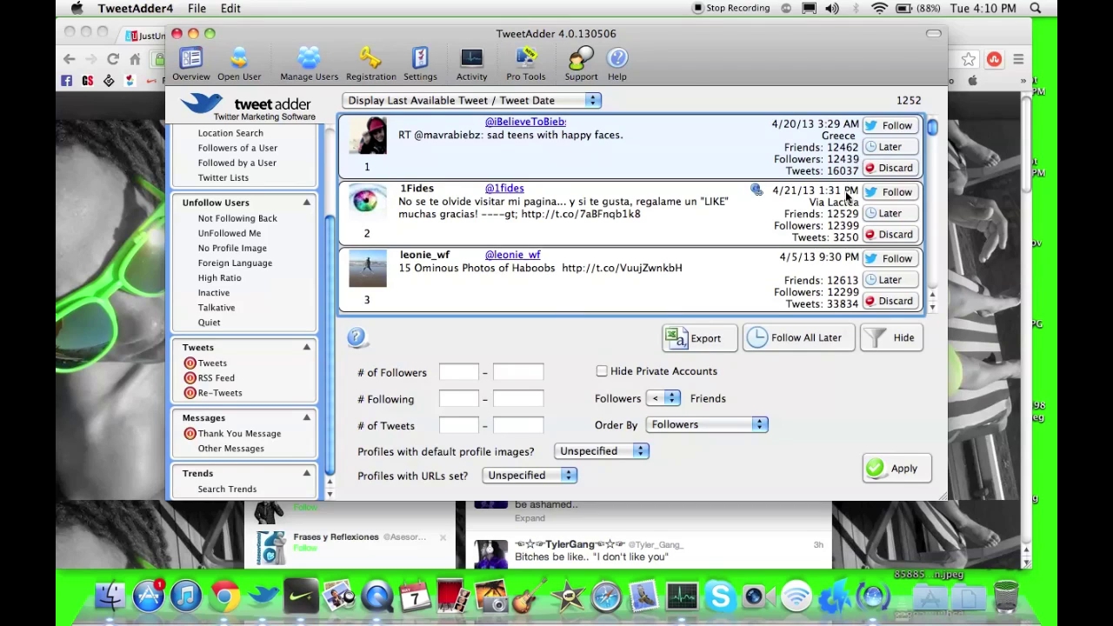
{"action": "left_click", "coordinate": [833, 261]}
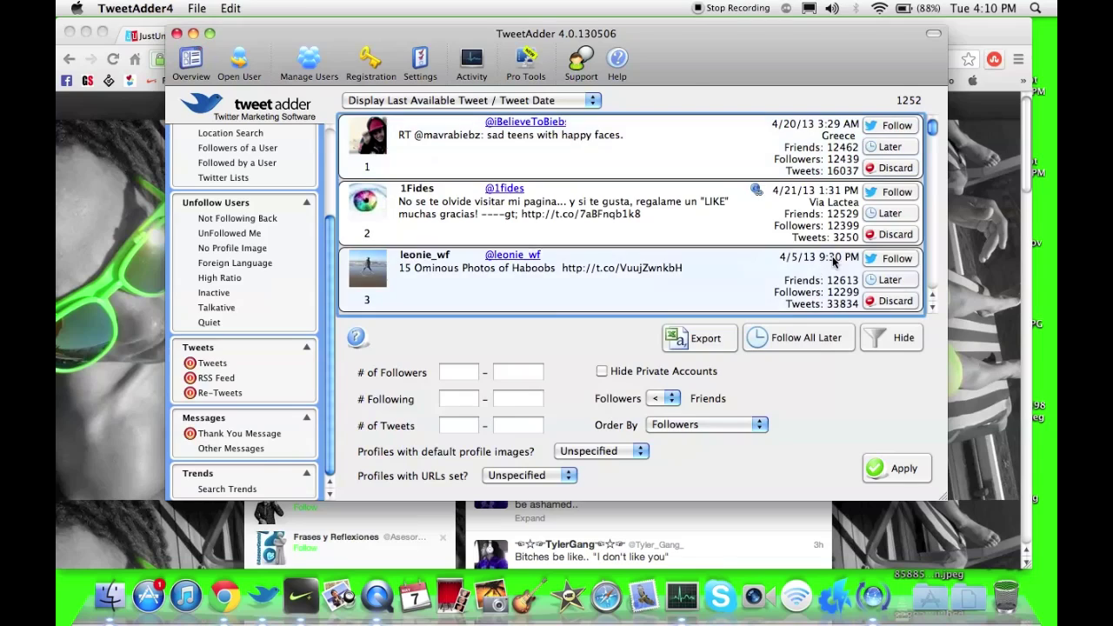
{"action": "left_click", "coordinate": [845, 231]}
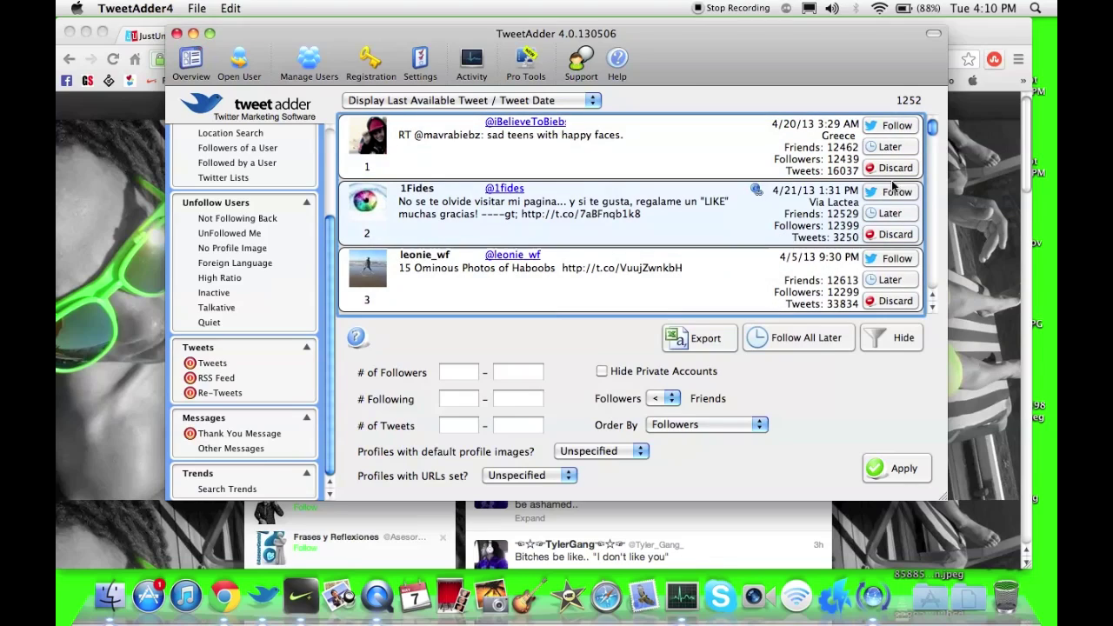
{"action": "left_click", "coordinate": [894, 136]}
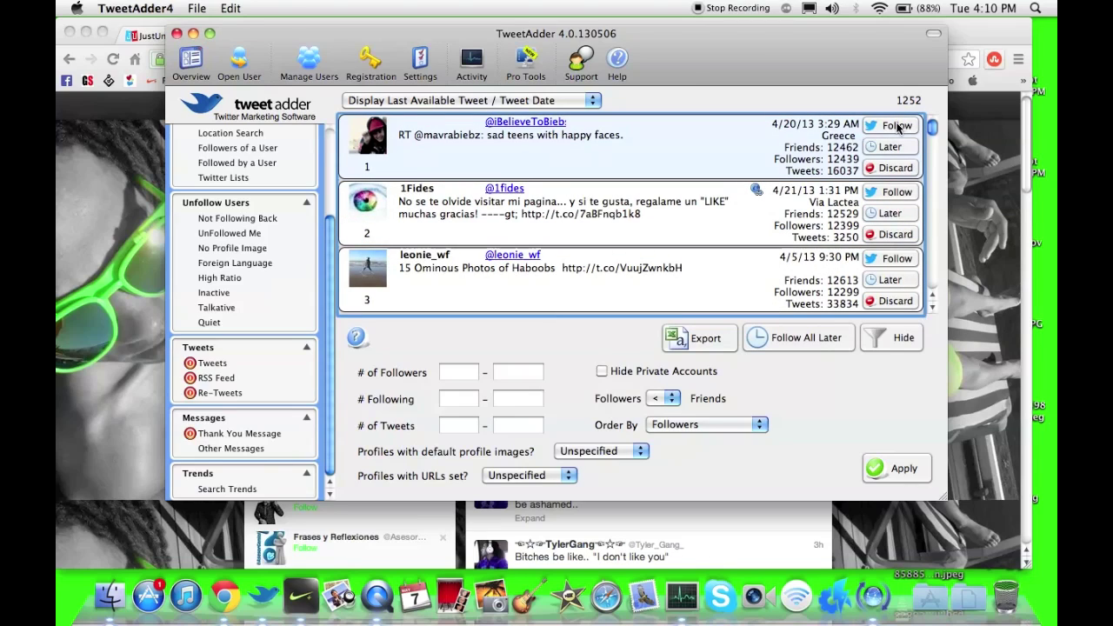
{"action": "left_click", "coordinate": [895, 126]}
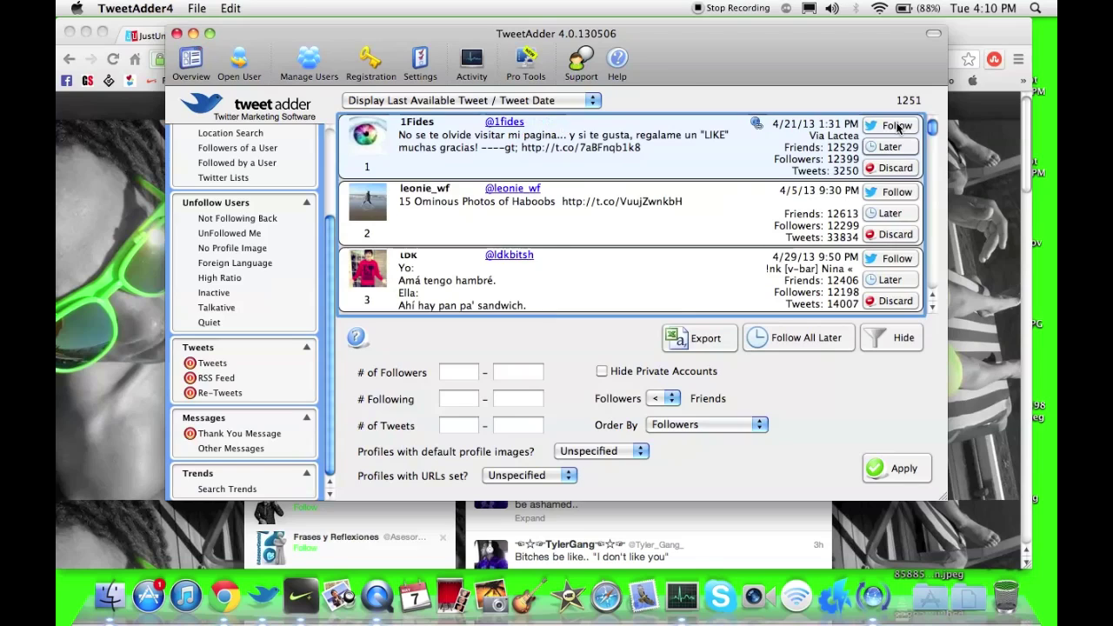
{"action": "left_click", "coordinate": [895, 126]}
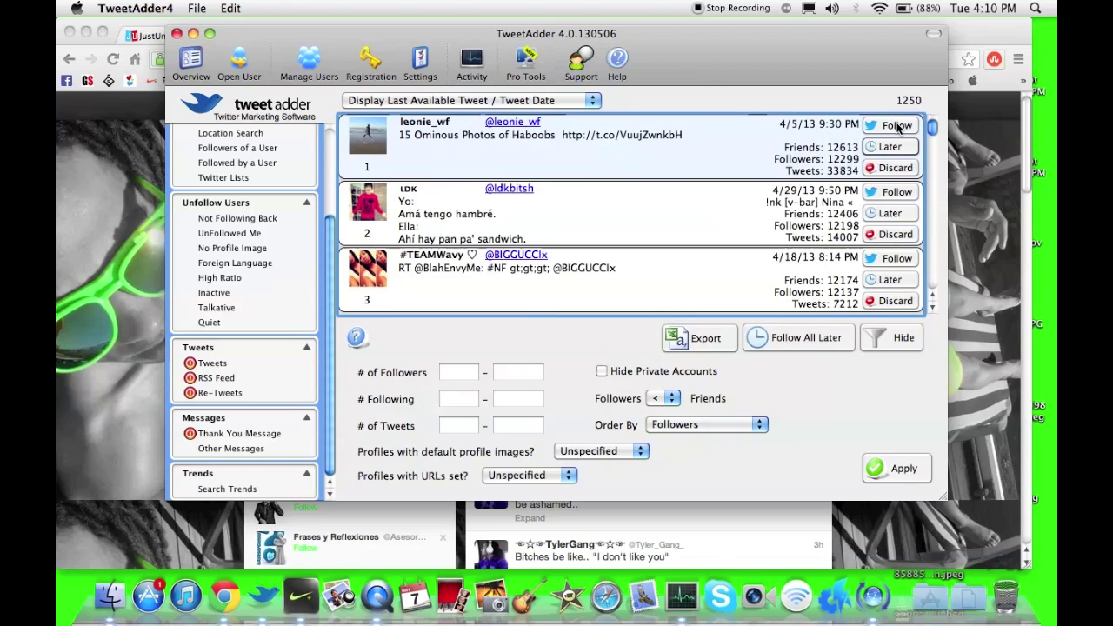
{"action": "left_click", "coordinate": [896, 126]}
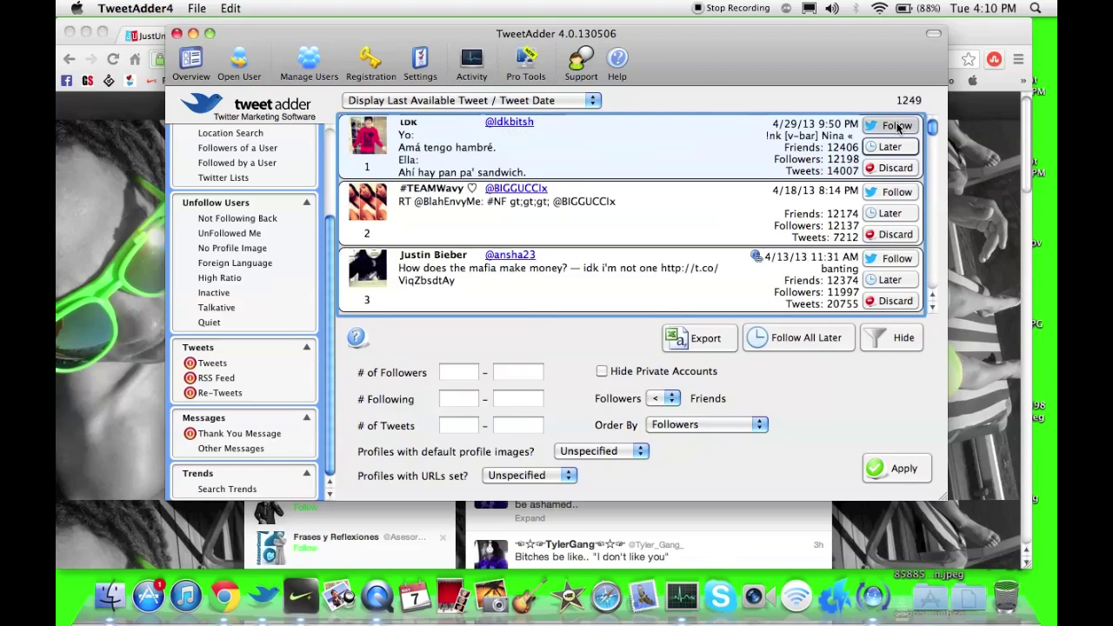
{"action": "left_click", "coordinate": [896, 126]}
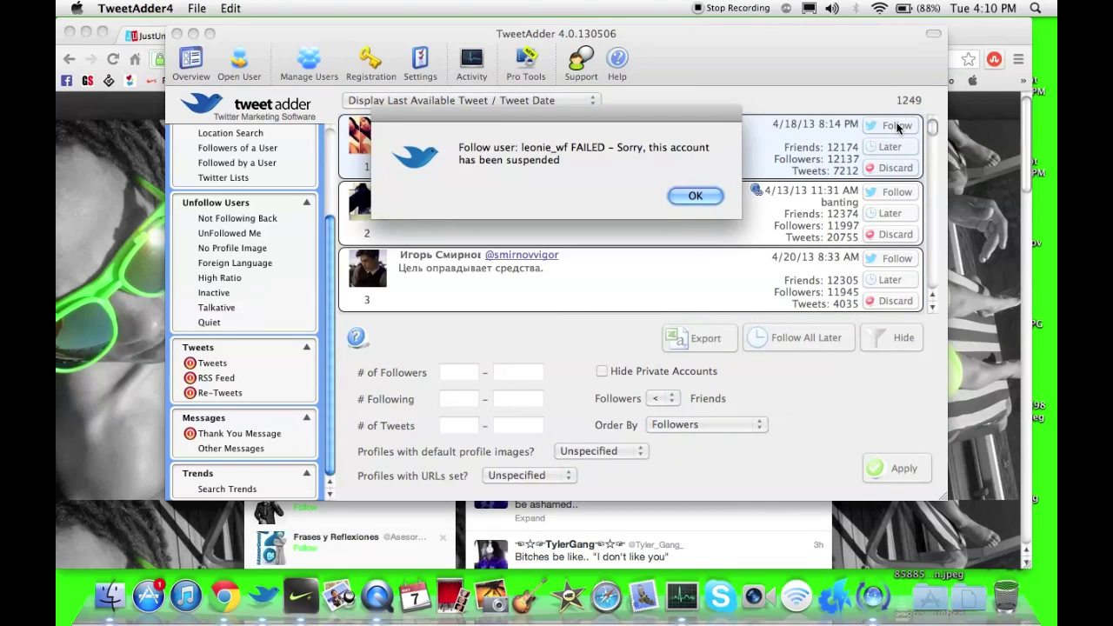
- Keep following the next top accounts, dismissing each FAILED notice
{"action": "key", "text": "Return"}
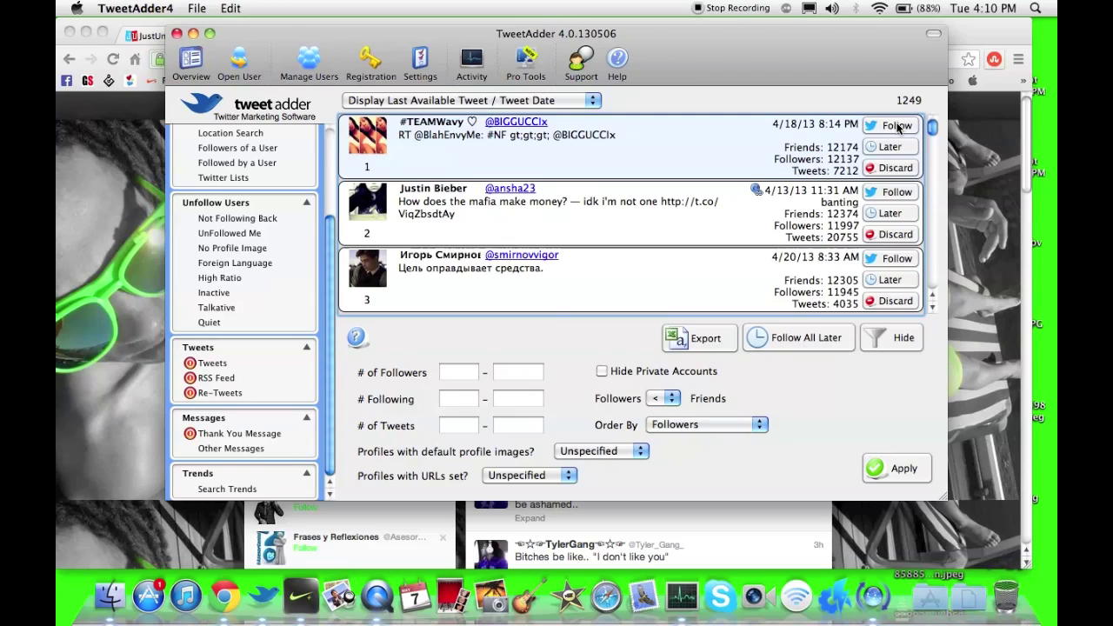
{"action": "left_click", "coordinate": [895, 126]}
{"action": "key", "text": "Return"}
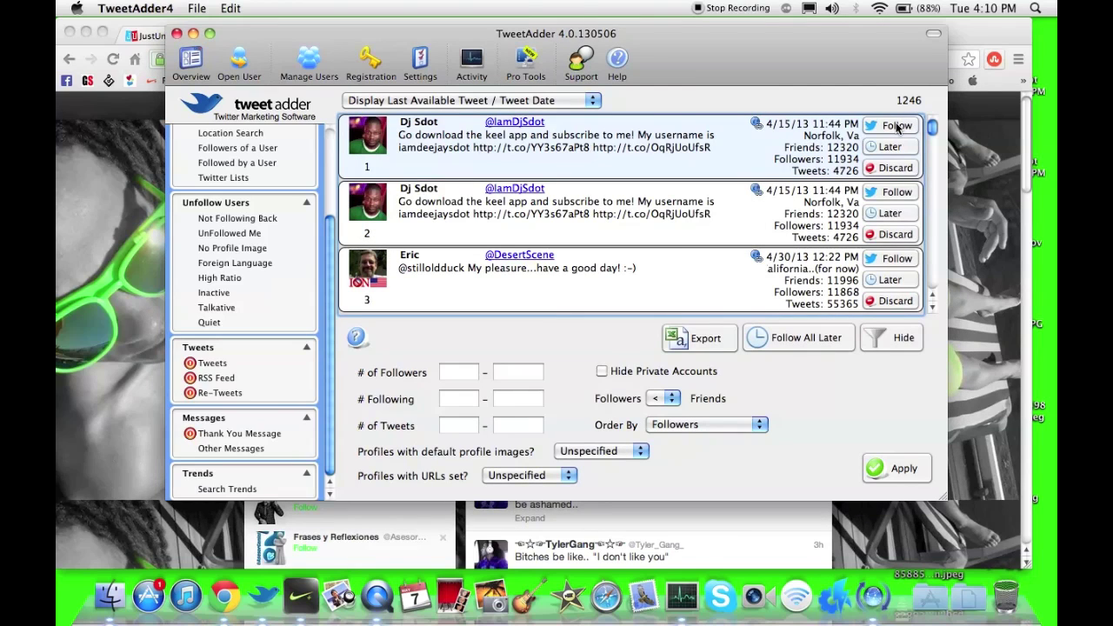
{"action": "left_click", "coordinate": [896, 126]}
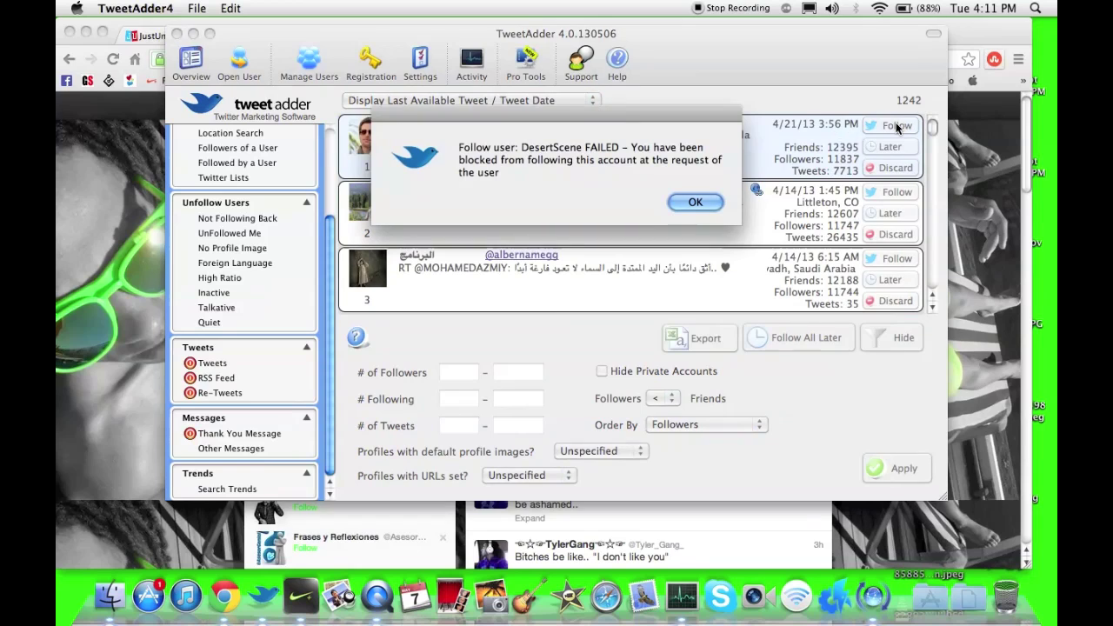
{"action": "key", "text": "Return"}
{"action": "left_click", "coordinate": [896, 126]}
{"action": "key", "text": "Return"}
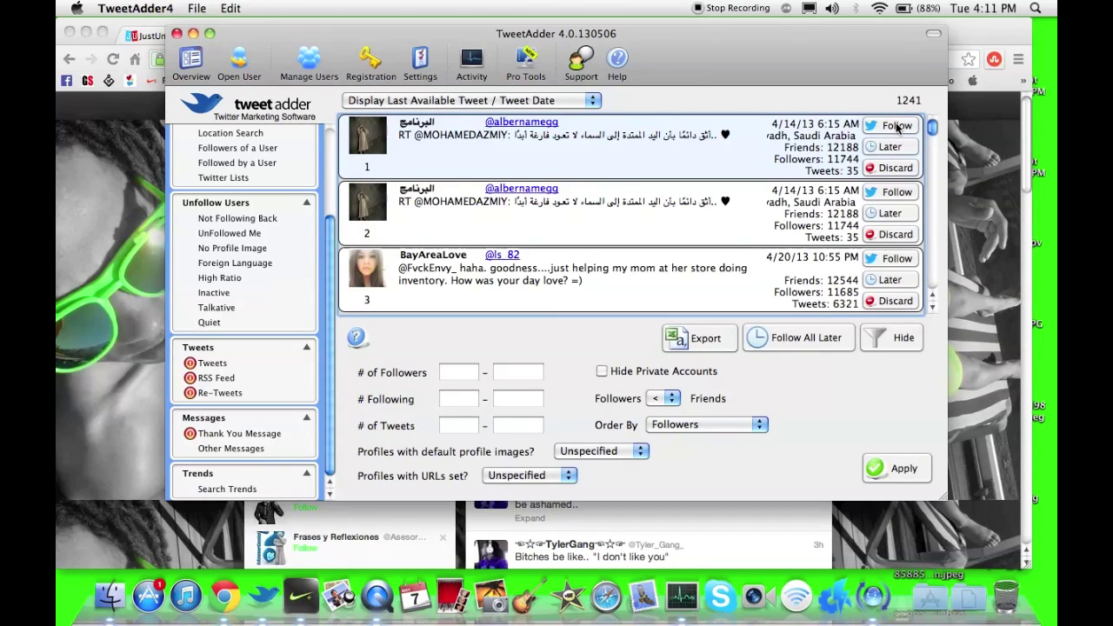
{"action": "left_click", "coordinate": [896, 126]}
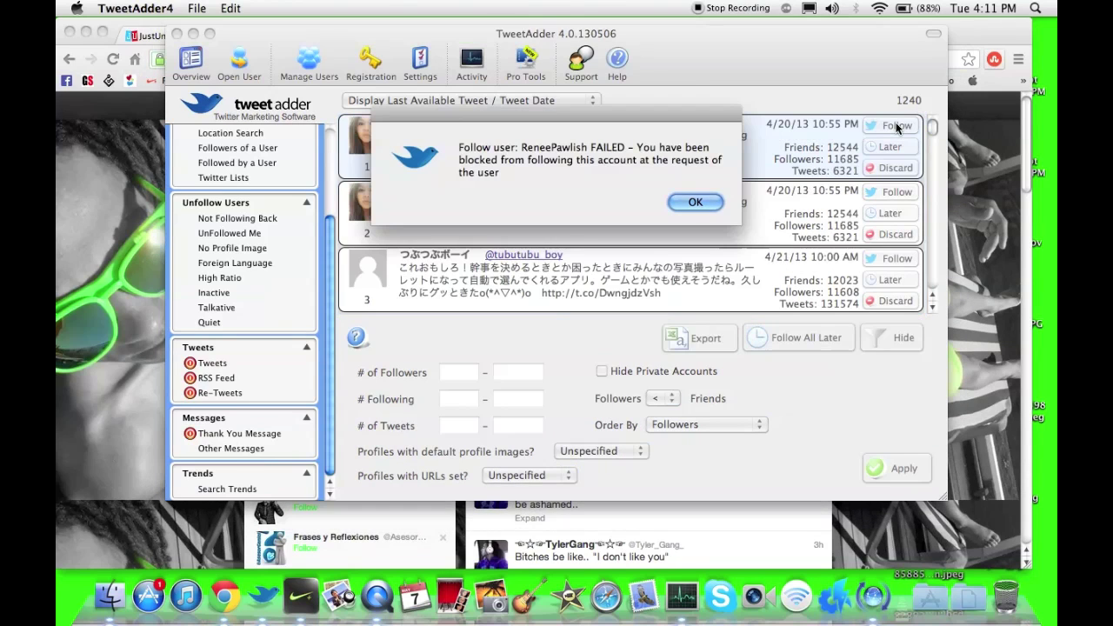
{"action": "key", "text": "Return"}
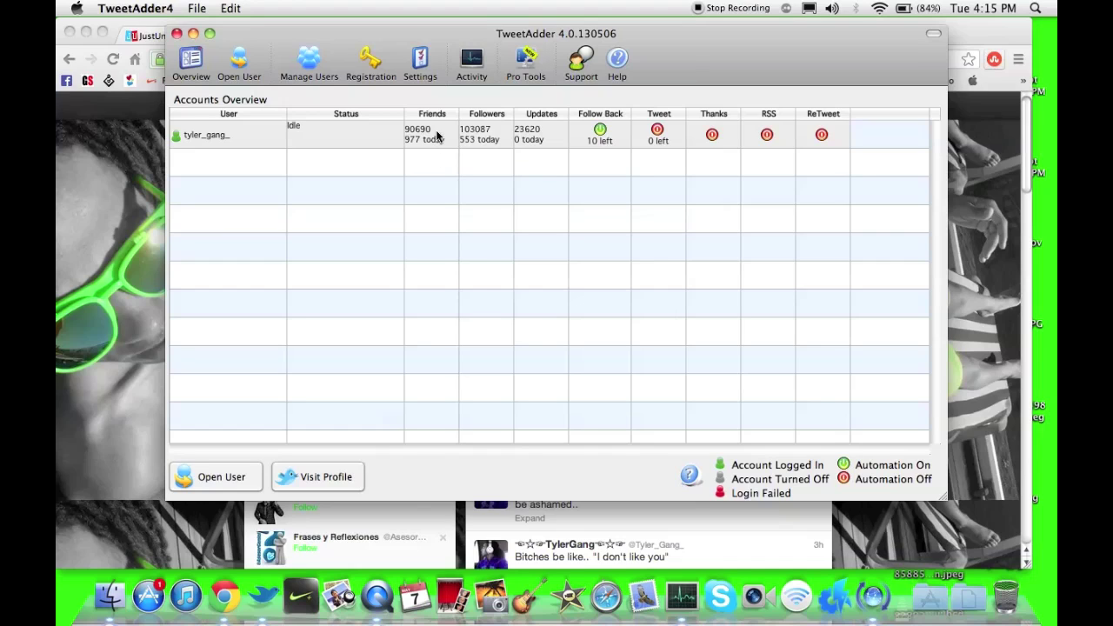
{"action": "left_click", "coordinate": [418, 148]}
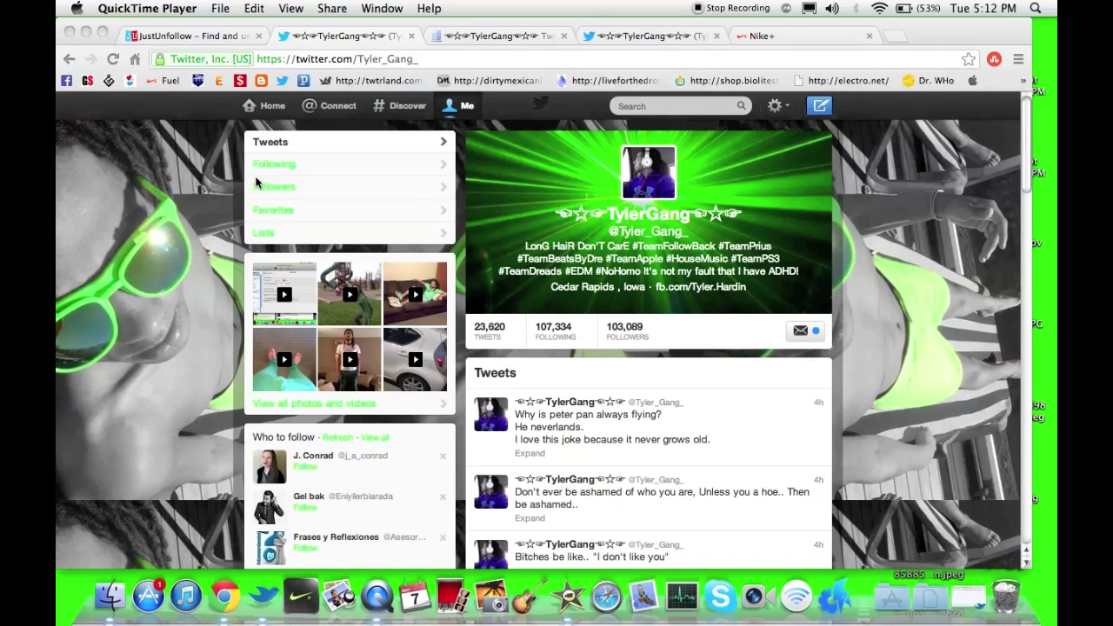
- Reload the Twitter profile to 103,203 followers, then switch to Twitter Counter
{"action": "left_click", "coordinate": [113, 60]}
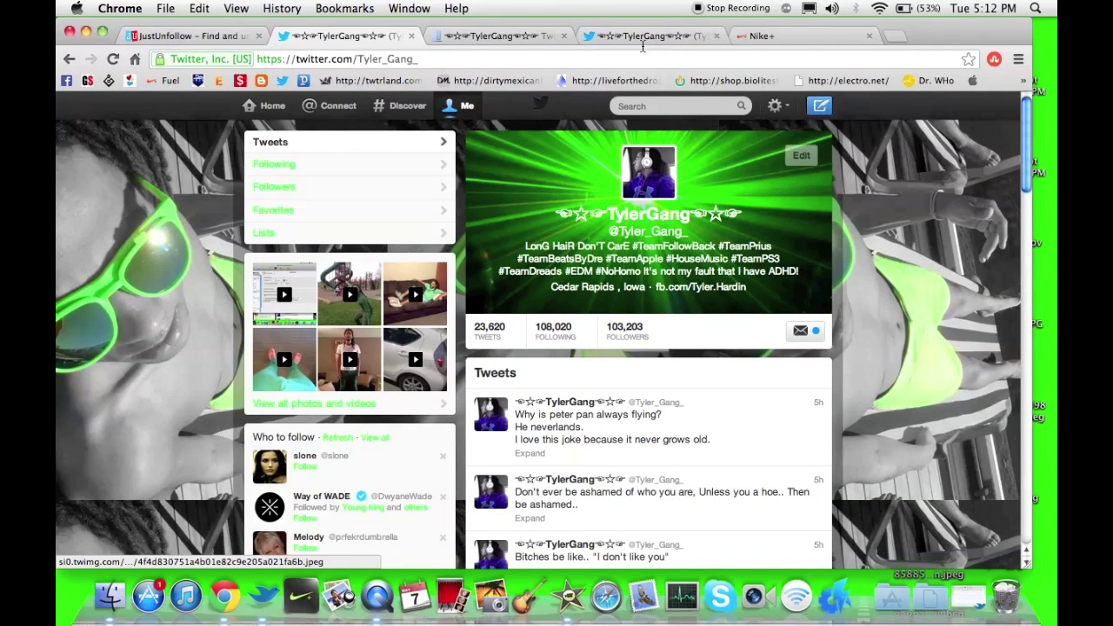
{"action": "left_click", "coordinate": [550, 39]}
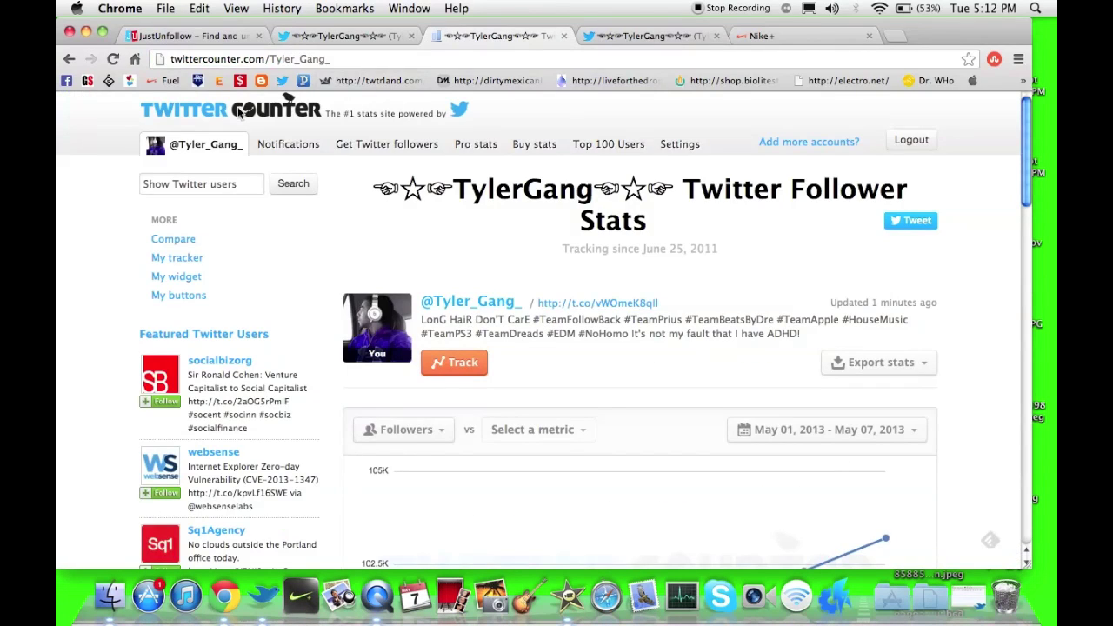
- Reload Twitter Counter and read the May 7 chart point: 103,204 followers, +891
{"action": "left_click", "coordinate": [113, 58]}
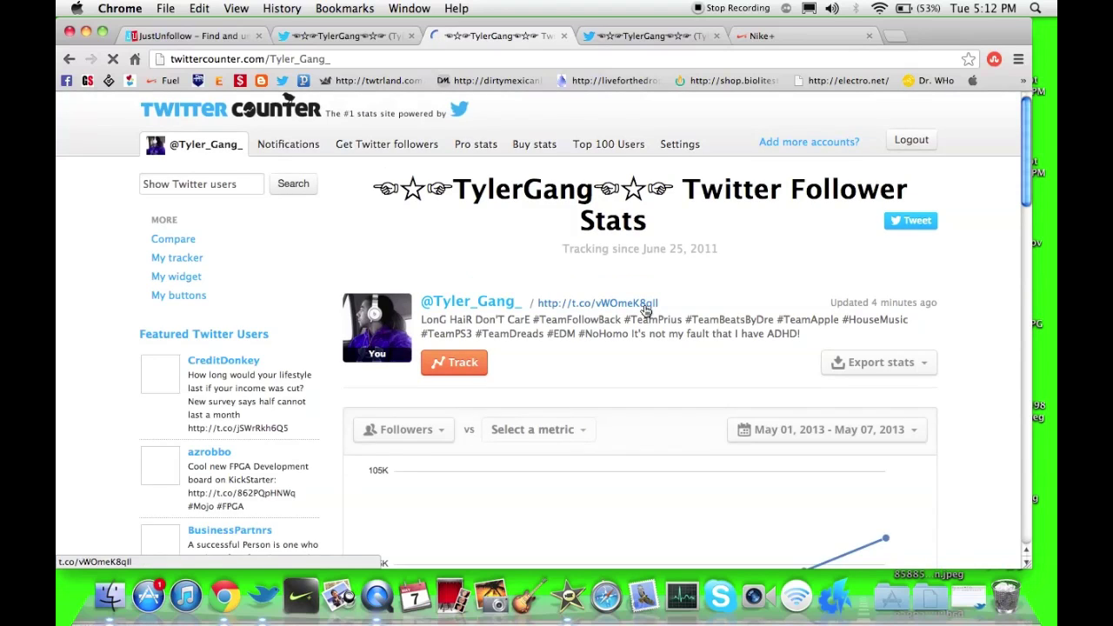
{"action": "scroll", "coordinate": [696, 361], "scroll_direction": "down", "scroll_amount": 3}
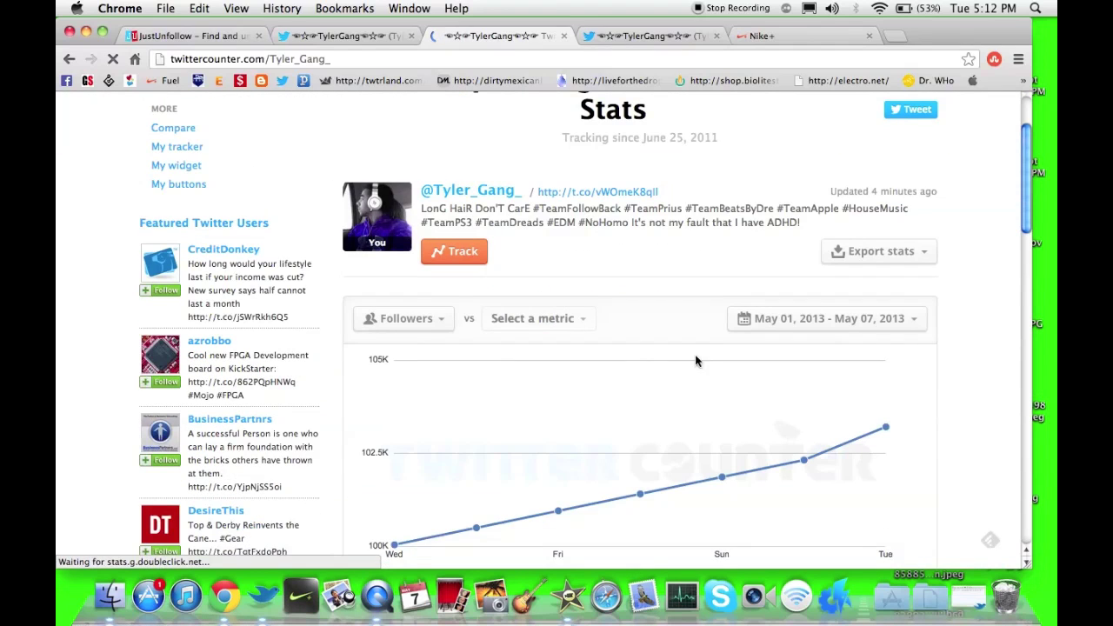
{"action": "scroll", "coordinate": [696, 360], "scroll_direction": "down", "scroll_amount": 1}
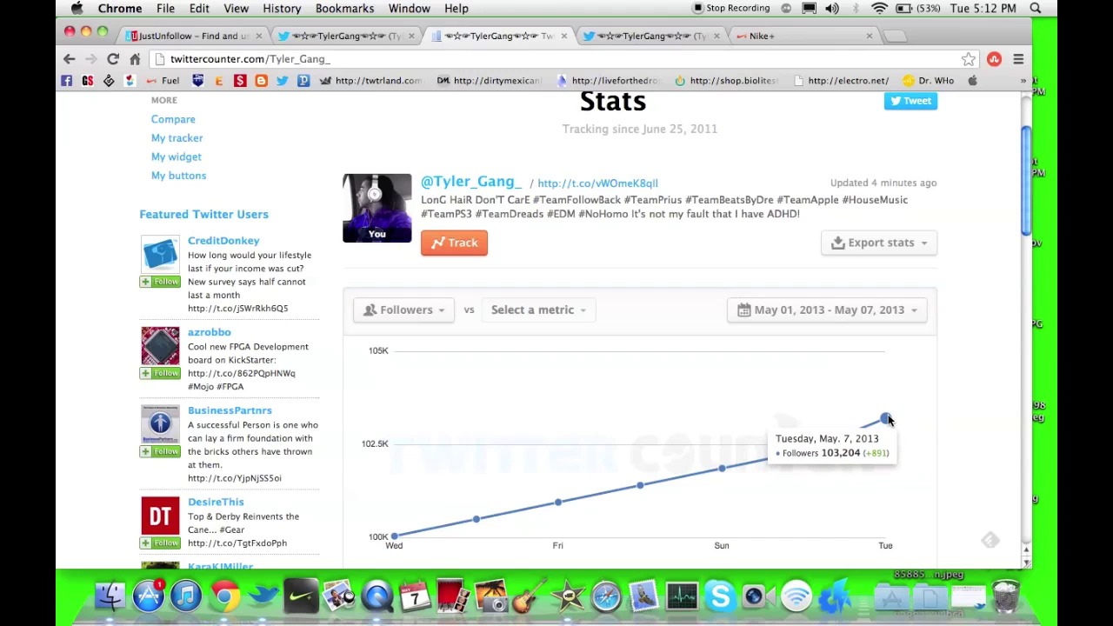
{"action": "scroll", "coordinate": [878, 387], "scroll_direction": "up", "scroll_amount": 3}
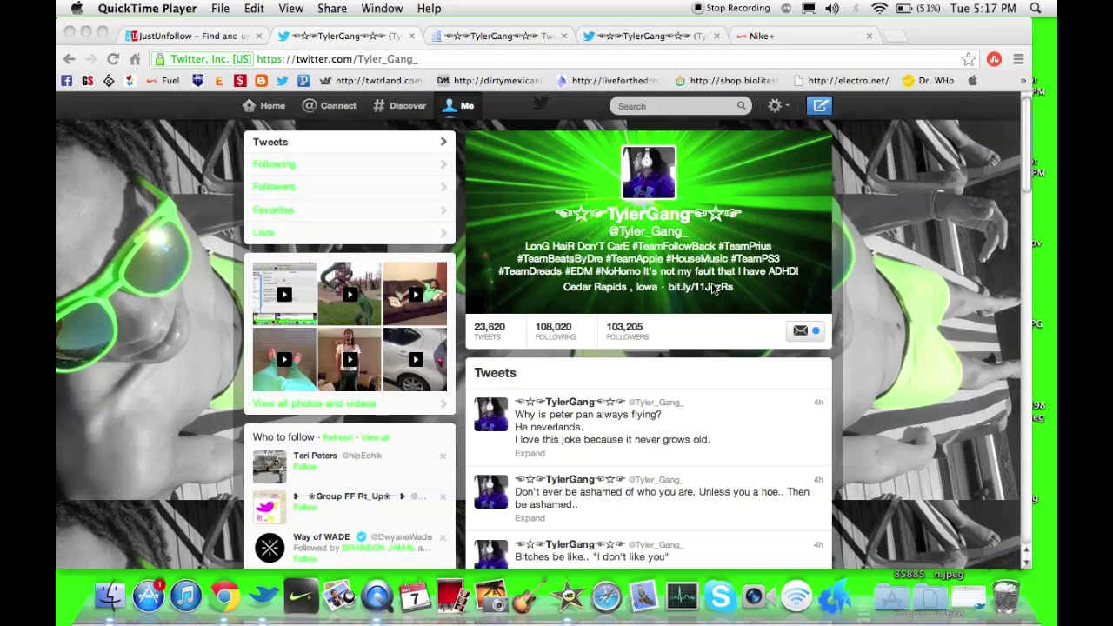
- Focus Chrome and follow the profile's bit.ly bio link to the TweetAdder site
{"action": "left_click", "coordinate": [713, 289]}
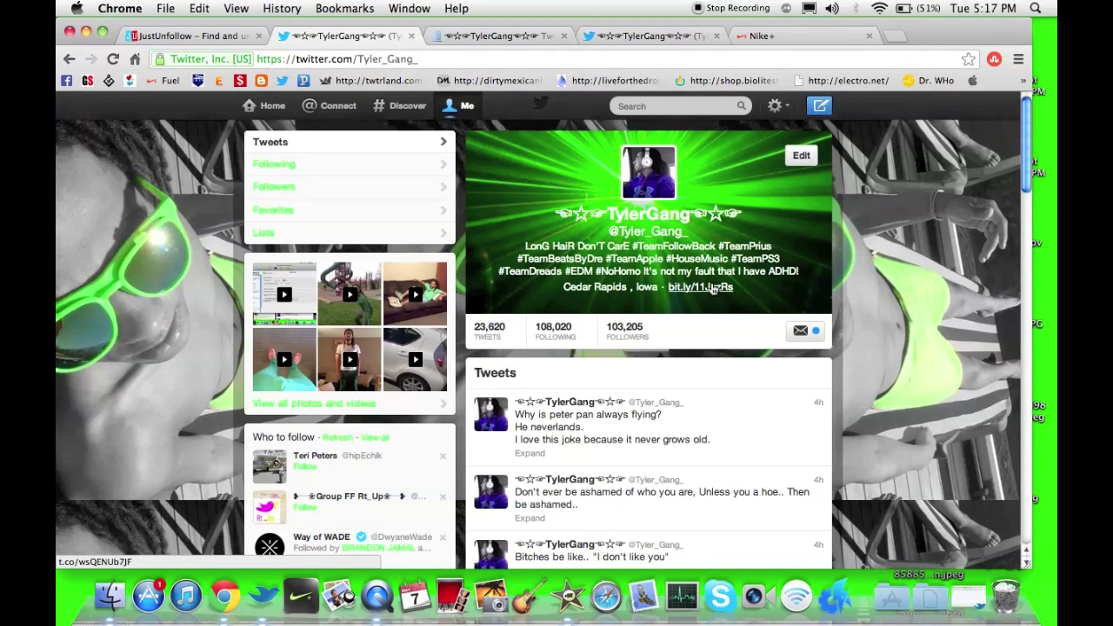
{"action": "left_click", "coordinate": [713, 288]}
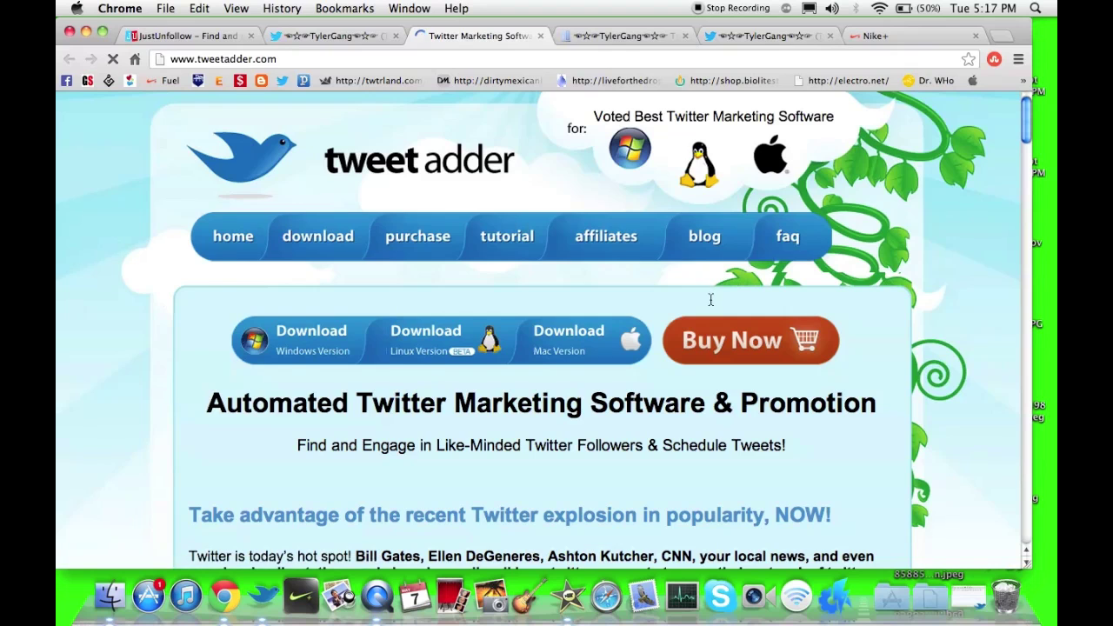
- Go from the TweetAdder homepage via Buy Now to activation key prices ($55–$188)
{"action": "scroll", "coordinate": [741, 314], "scroll_direction": "down", "scroll_amount": 2}
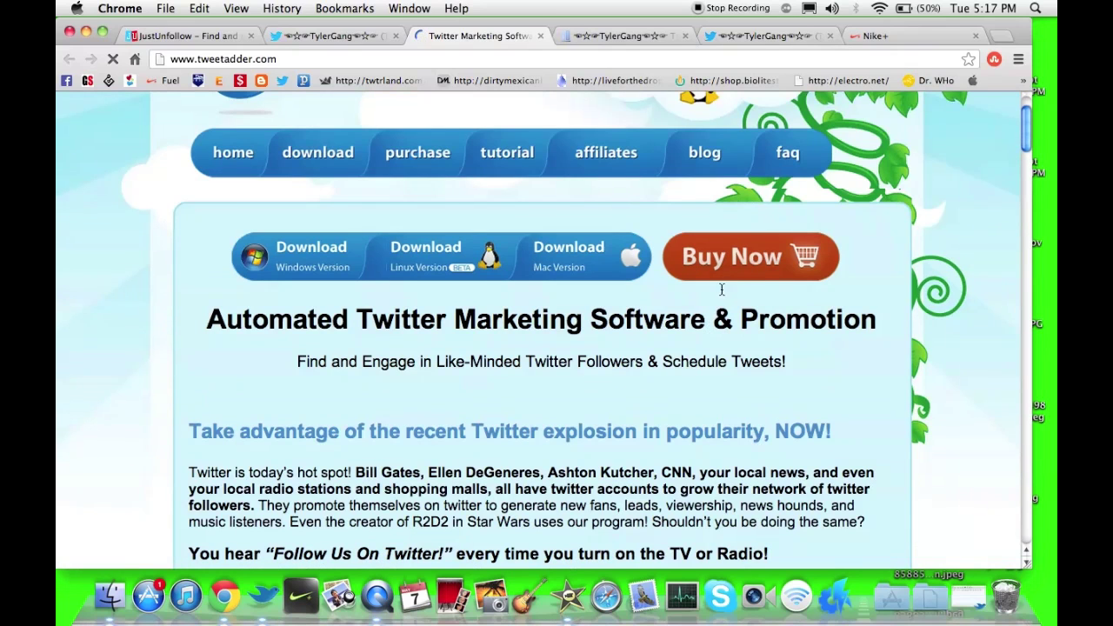
{"action": "scroll", "coordinate": [737, 254], "scroll_direction": "down", "scroll_amount": 2}
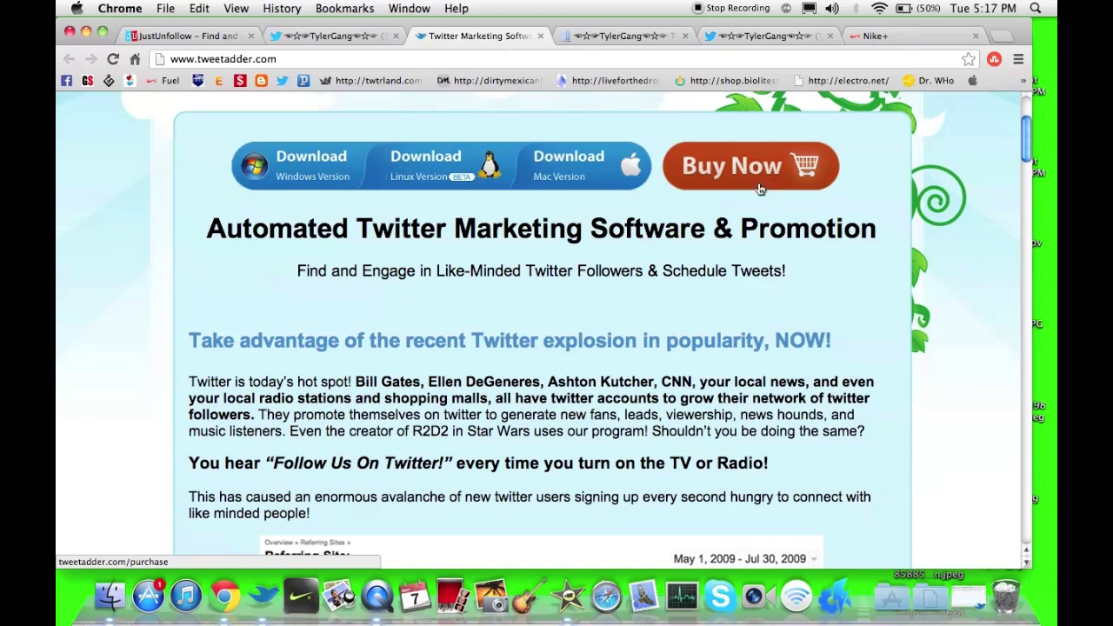
{"action": "left_click", "coordinate": [821, 289]}
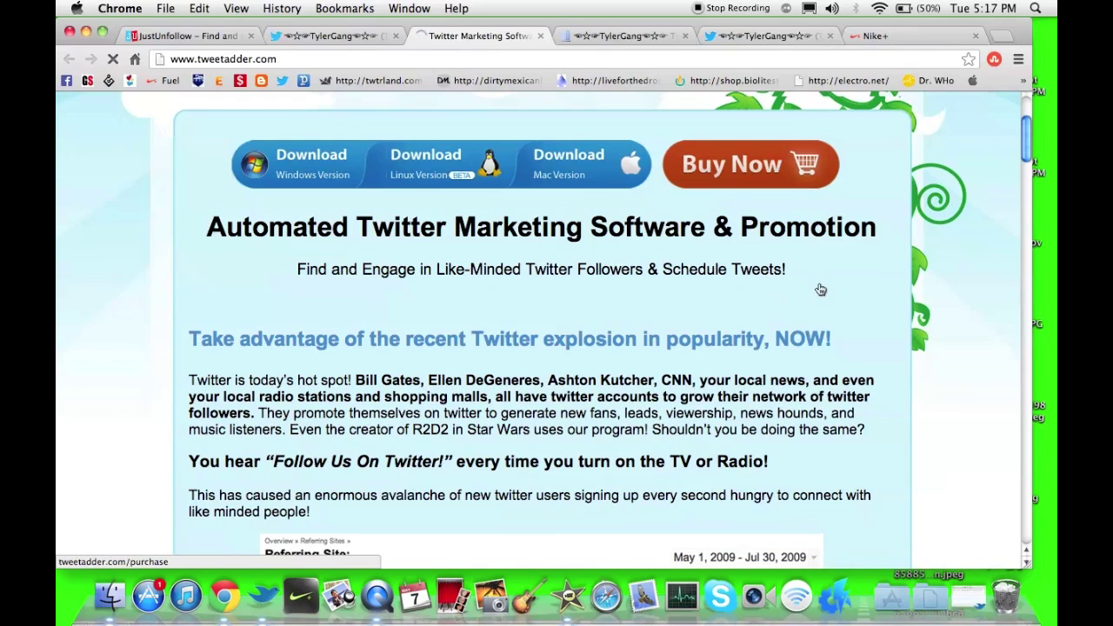
{"action": "scroll", "coordinate": [820, 289], "scroll_direction": "down", "scroll_amount": 5}
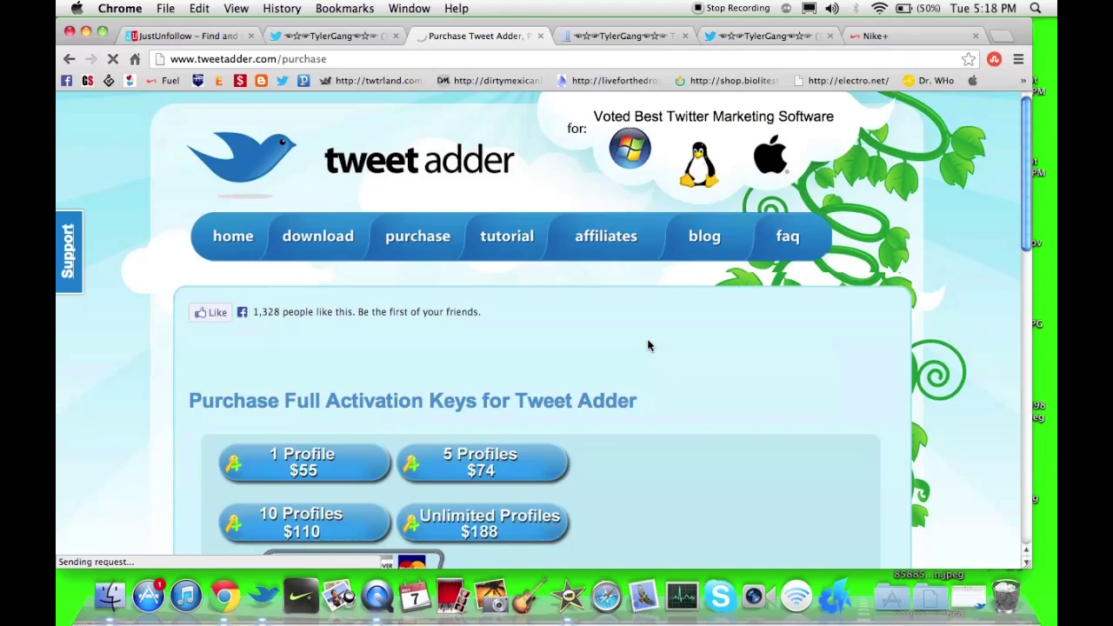
- Add the 1 Profile $55 activation key to the checkout cart
{"action": "scroll", "coordinate": [648, 347], "scroll_direction": "down", "scroll_amount": 1}
{"action": "scroll", "coordinate": [281, 439], "scroll_direction": "down", "scroll_amount": 4}
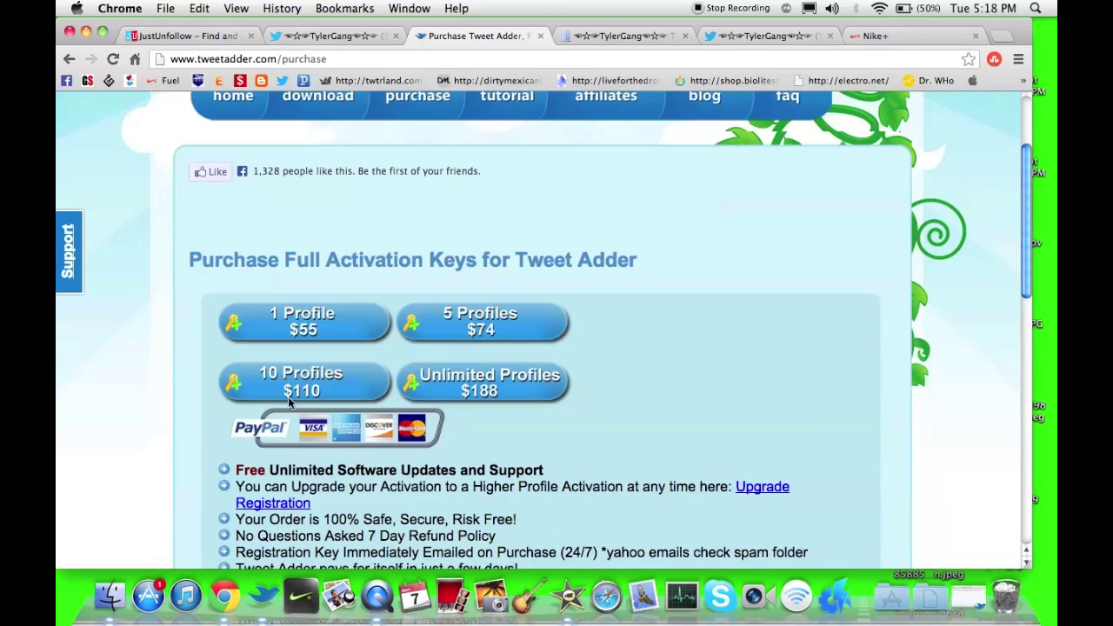
{"action": "left_click", "coordinate": [332, 327]}
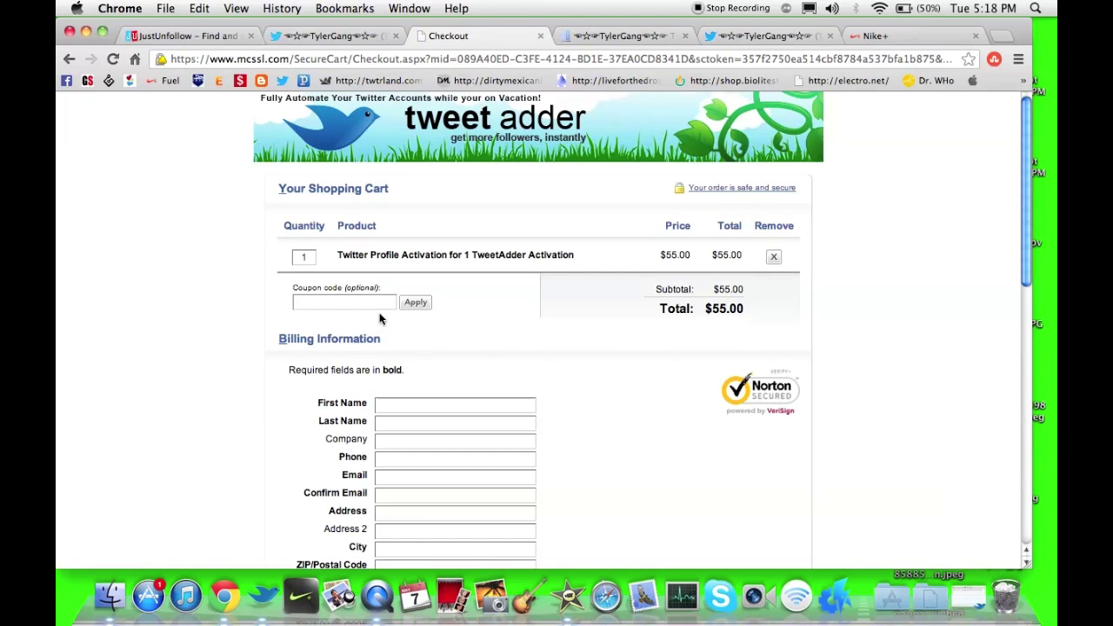
- Apply coupon DISCOUNT20 to cut the order total from $55.00 to $44.00
{"action": "left_click", "coordinate": [375, 304]}
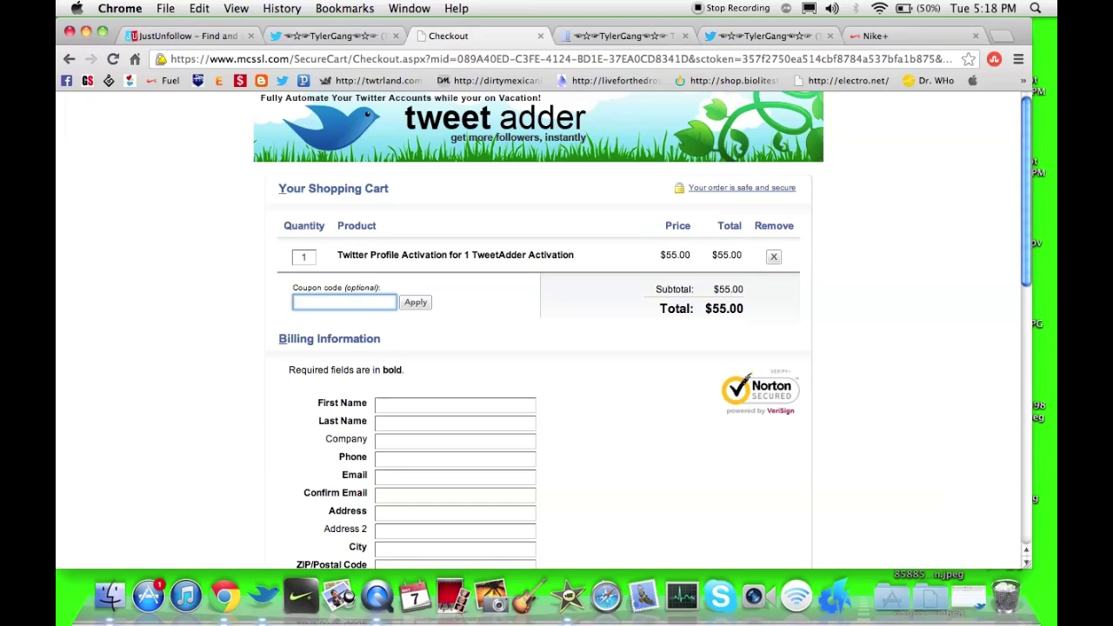
{"action": "type", "text": "dis"}
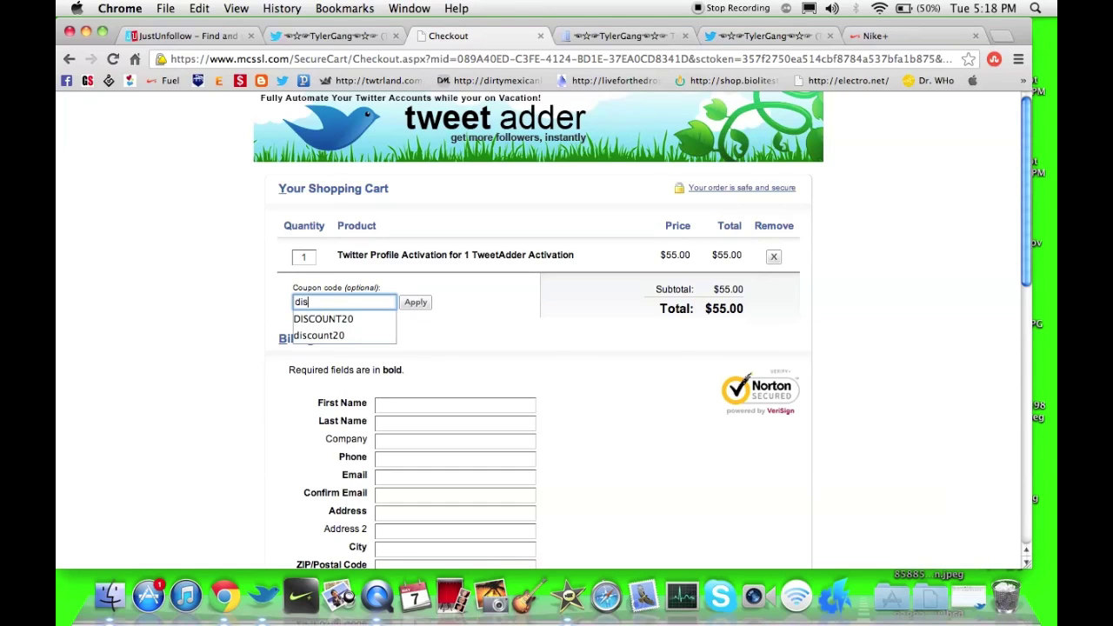
{"action": "type", "text": "cou"}
{"action": "left_click", "coordinate": [391, 318]}
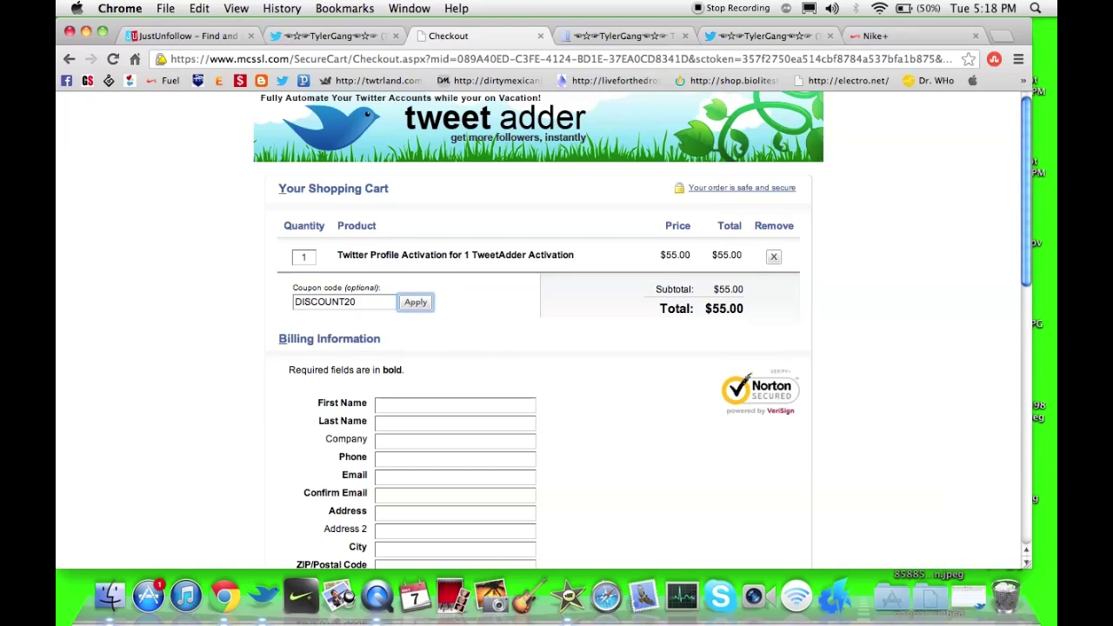
{"action": "left_click", "coordinate": [416, 302]}
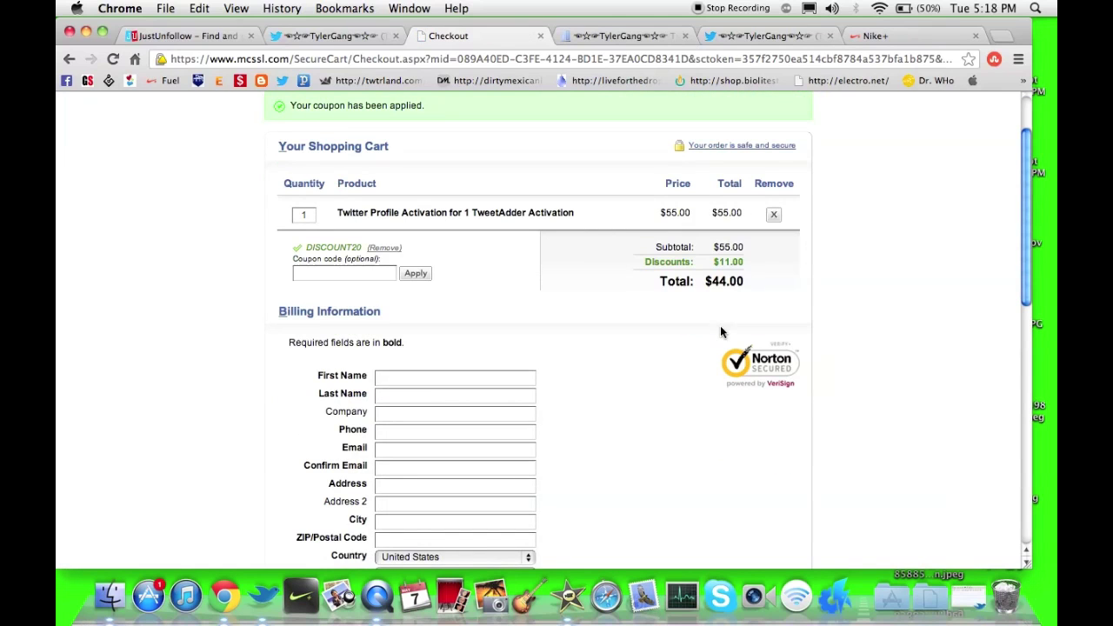
{"action": "scroll", "coordinate": [711, 271], "scroll_direction": "down", "scroll_amount": 1}
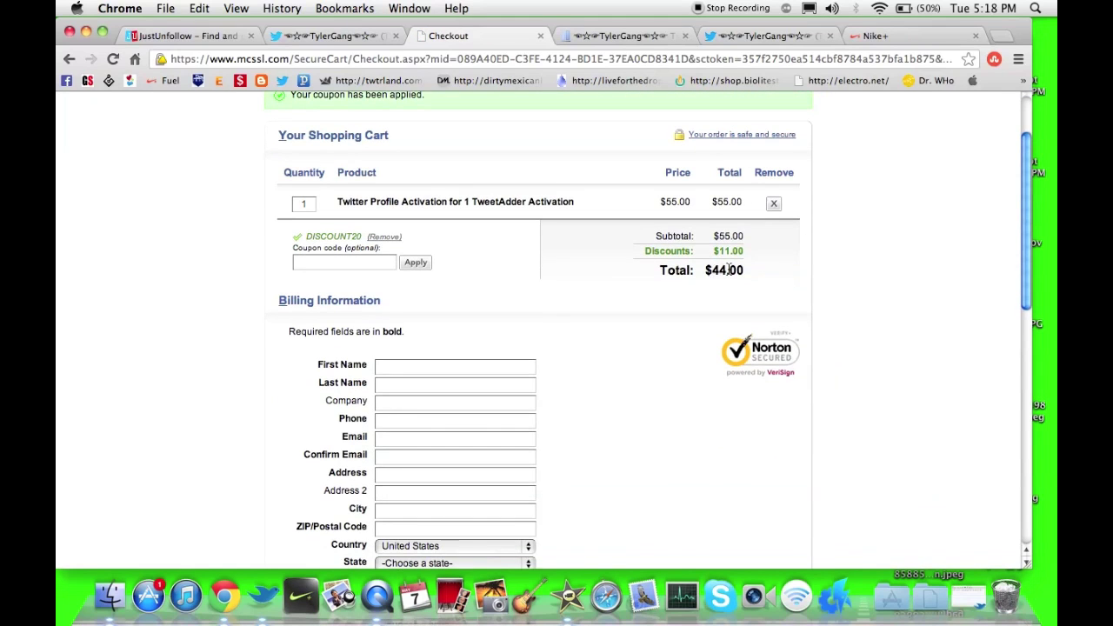